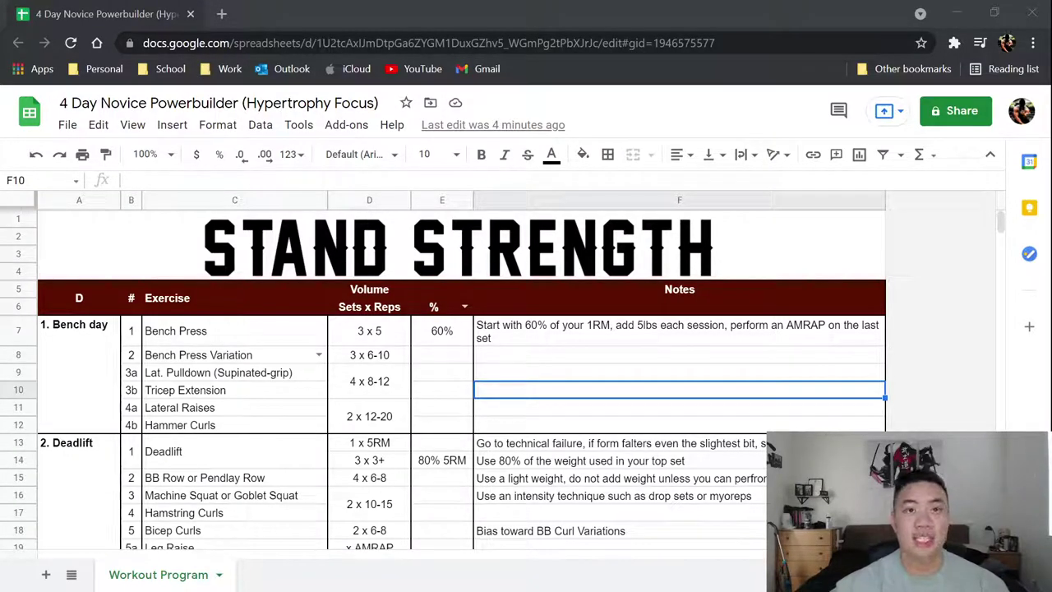
Step: Review the Bench day's main lift, its volume and percentage, and the bench press variation options, then look over the remaining training days
{"action": "left_click", "coordinate": [368, 330]}
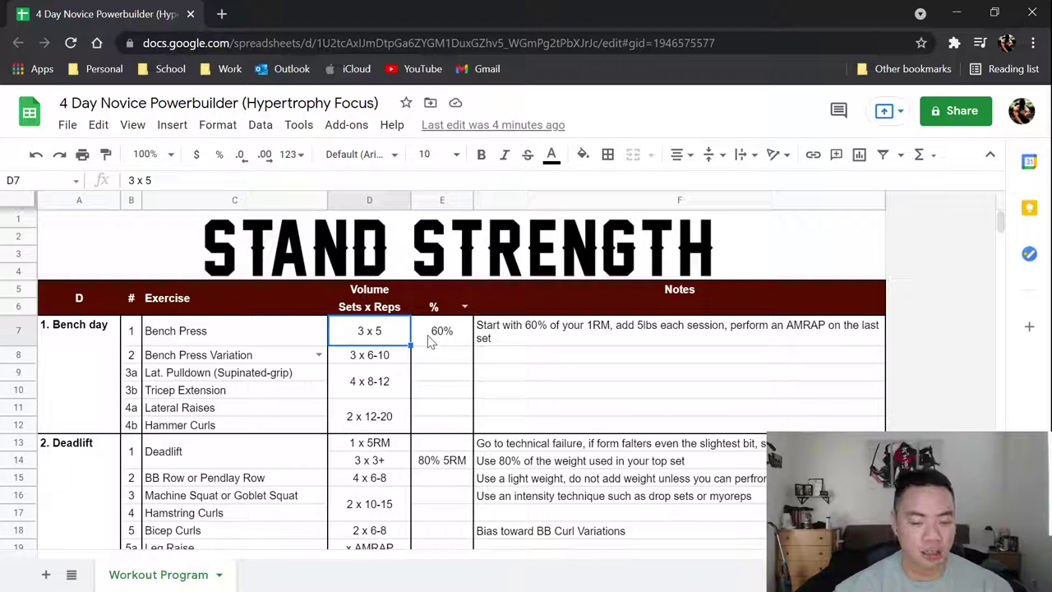
{"action": "left_click", "coordinate": [220, 331]}
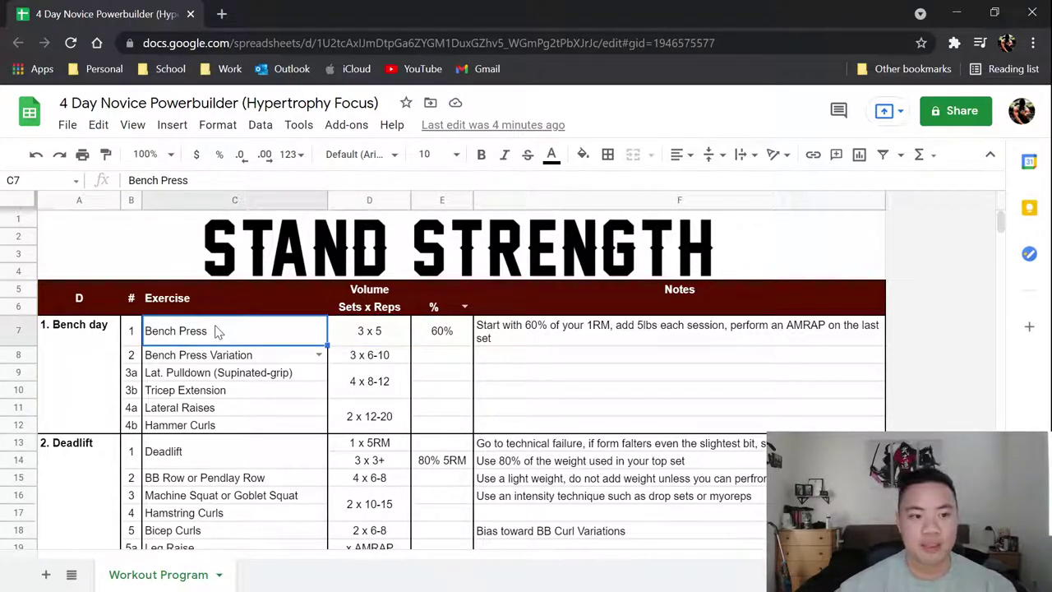
{"action": "left_click", "coordinate": [374, 332]}
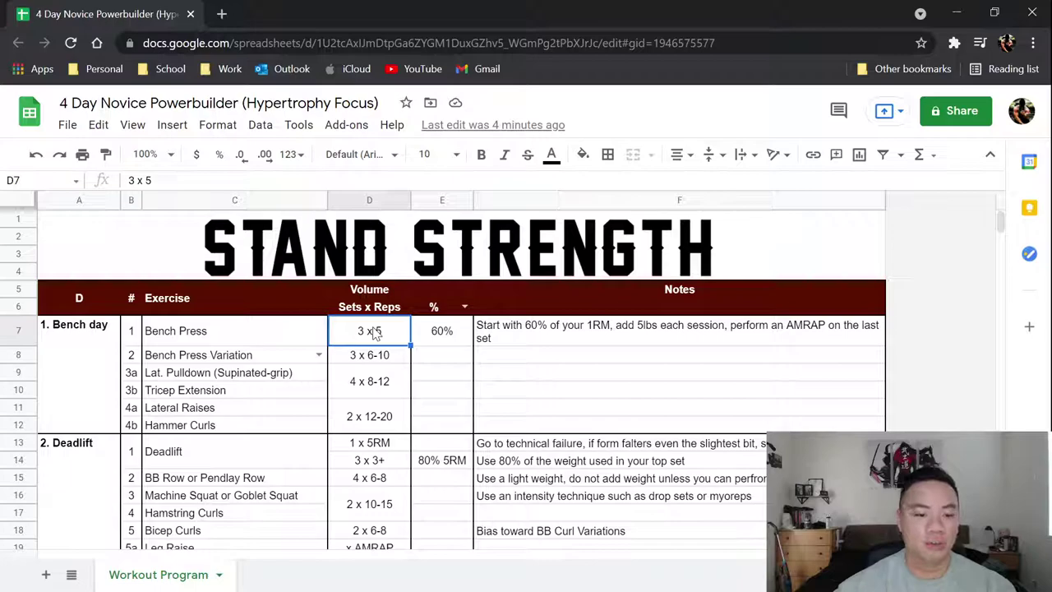
{"action": "left_click", "coordinate": [451, 343]}
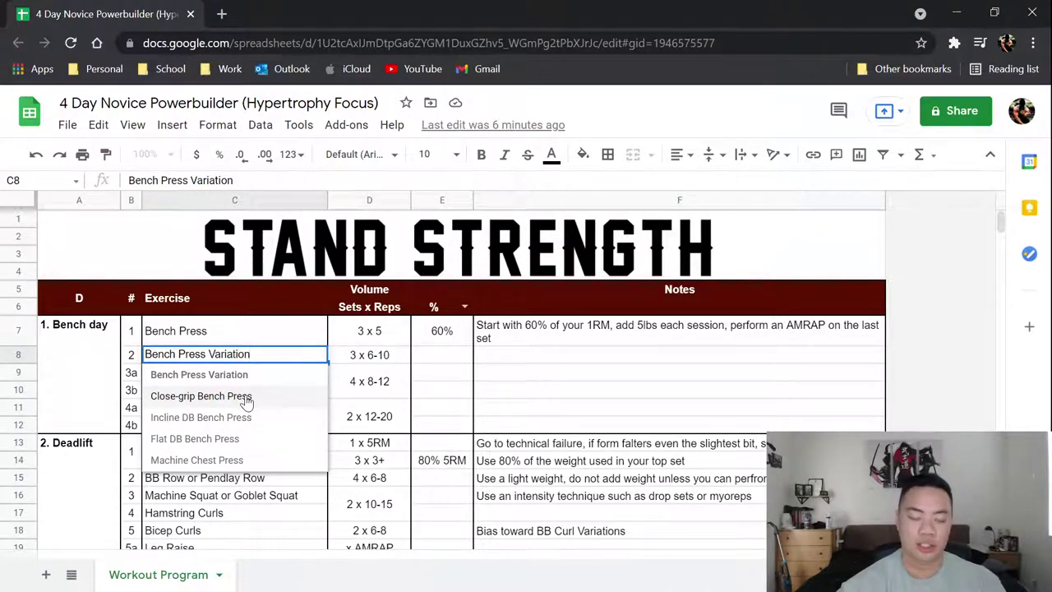
{"action": "left_click", "coordinate": [416, 374]}
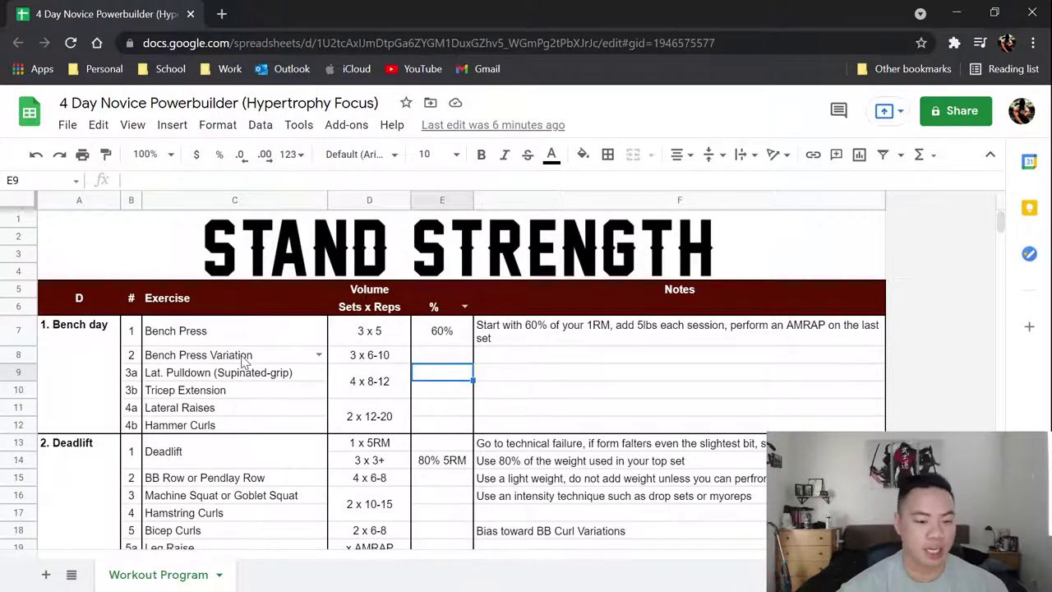
{"action": "left_click", "coordinate": [319, 355]}
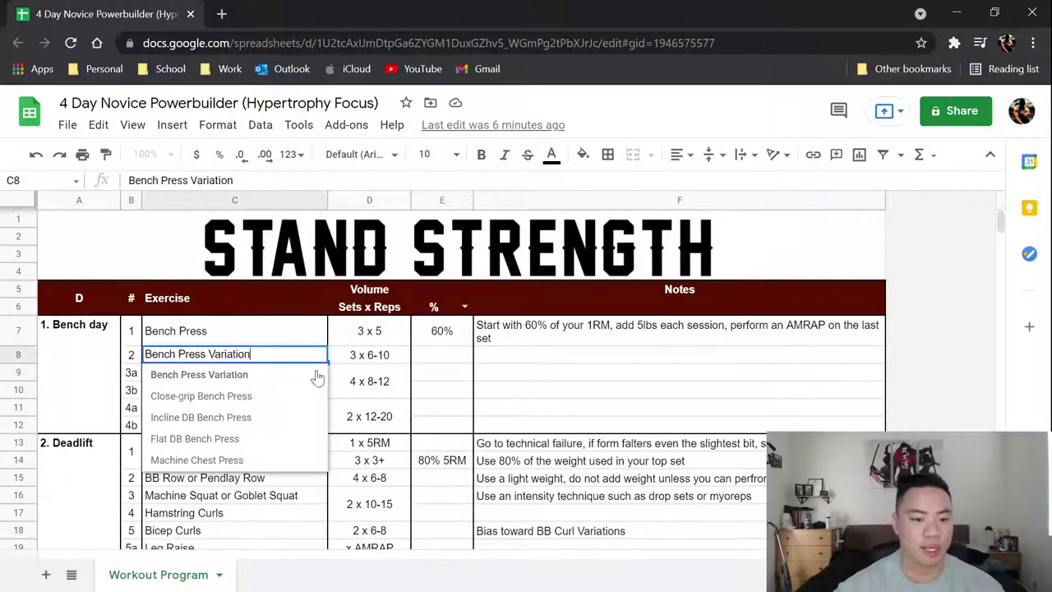
{"action": "left_click", "coordinate": [379, 375]}
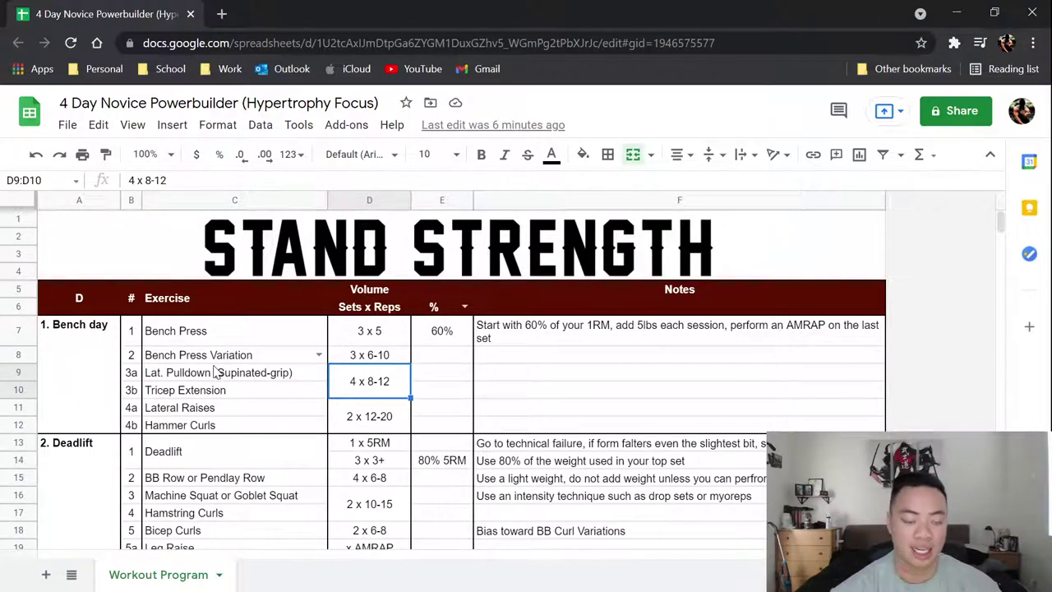
{"action": "scroll", "coordinate": [71, 349], "scroll_direction": "down", "scroll_amount": 1}
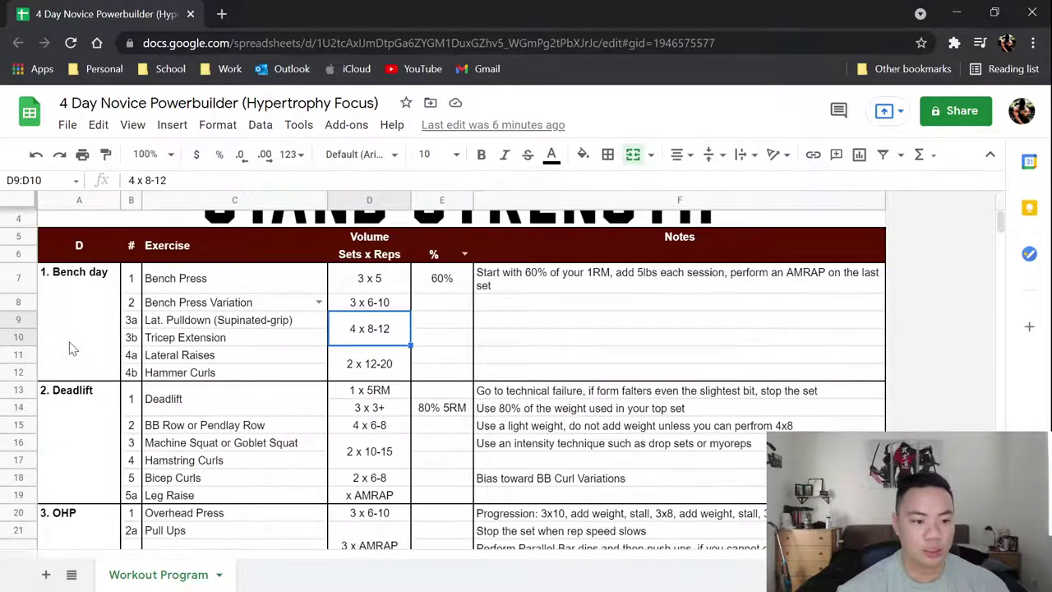
{"action": "scroll", "coordinate": [97, 305], "scroll_direction": "down", "scroll_amount": 2}
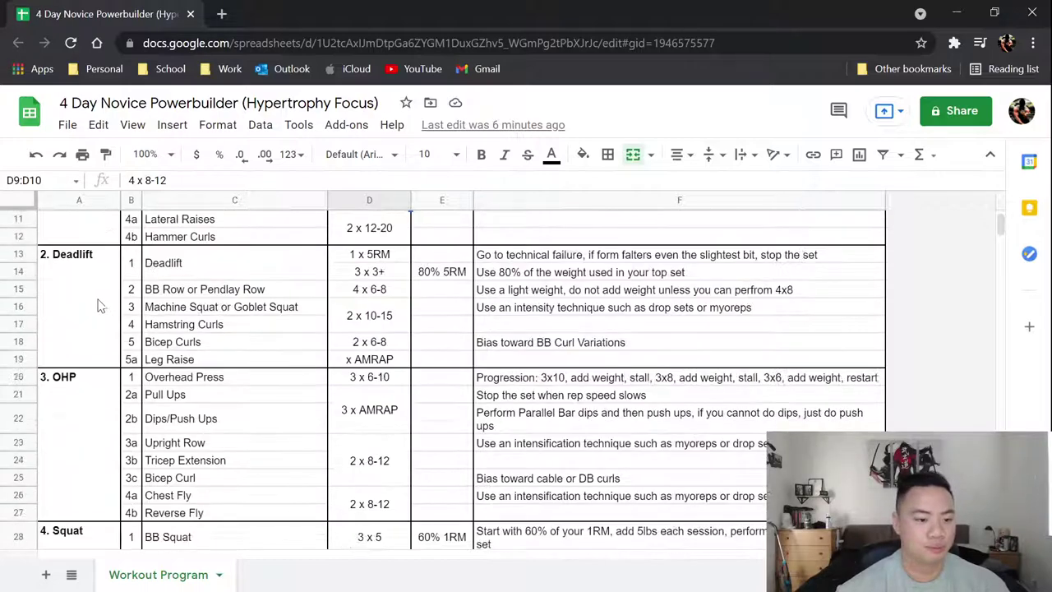
{"action": "scroll", "coordinate": [98, 306], "scroll_direction": "down", "scroll_amount": 2}
{"action": "scroll", "coordinate": [100, 325], "scroll_direction": "up", "scroll_amount": 5}
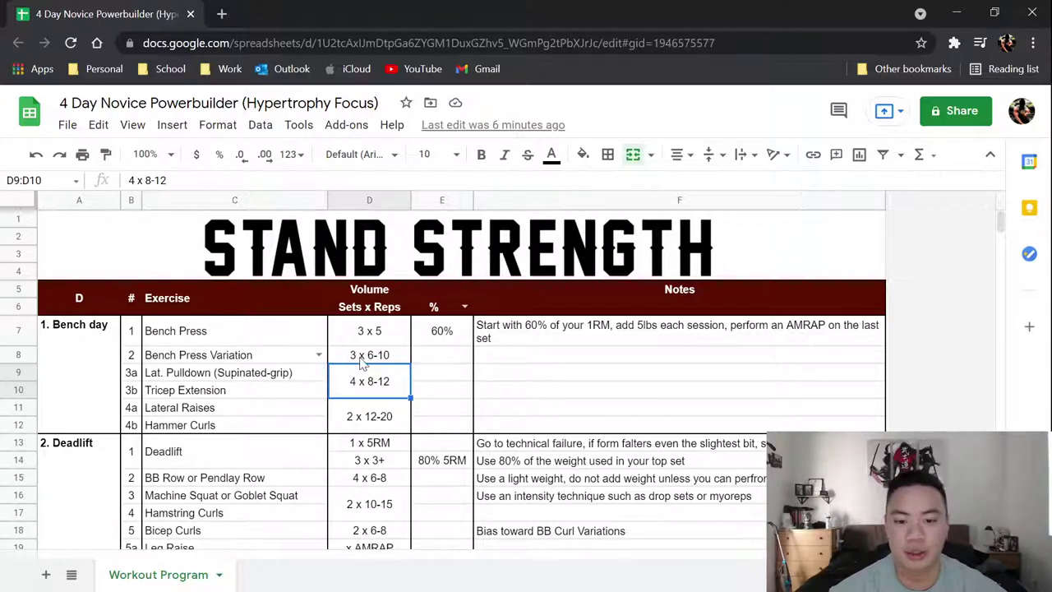
Step: Add the Bench Press Variation note "start with 3x10, stall, go to 3x8, stall 3x6, restart with 3x10 or change variations"
{"action": "left_click", "coordinate": [504, 359]}
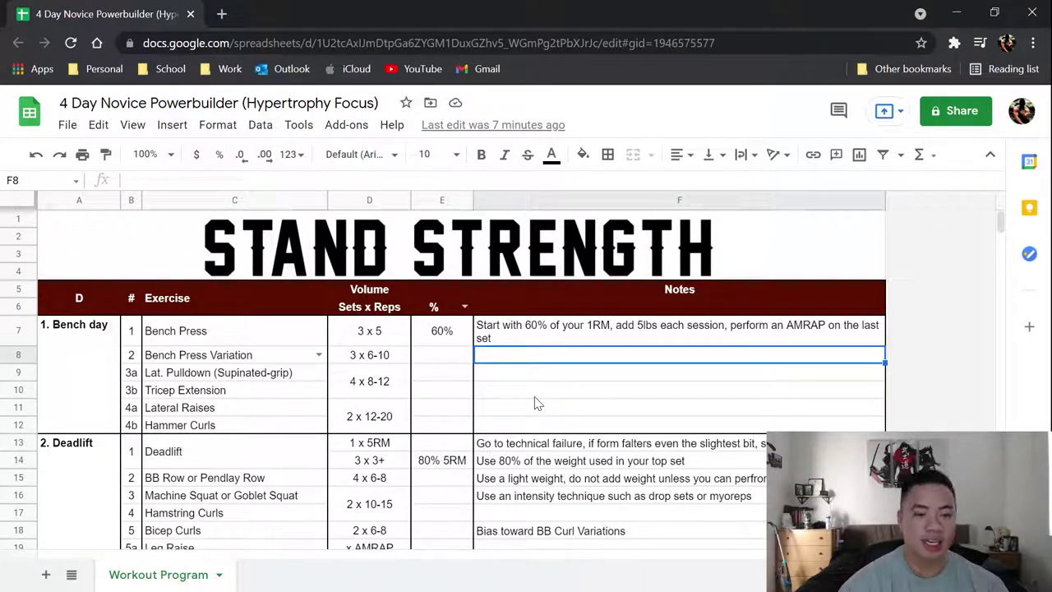
{"action": "type", "text": "start with "}
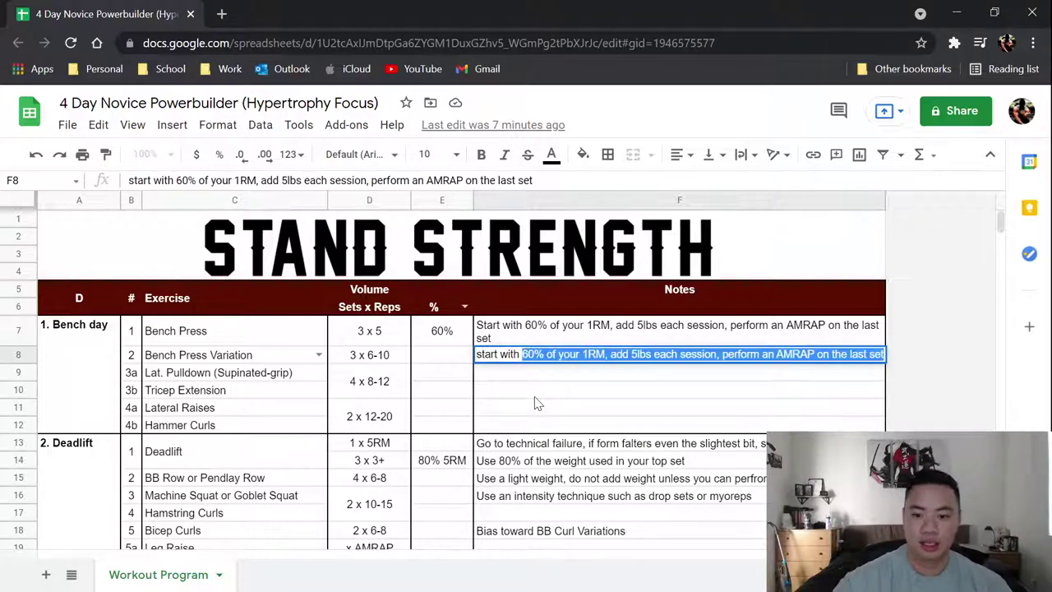
{"action": "type", "text": "3x12"}
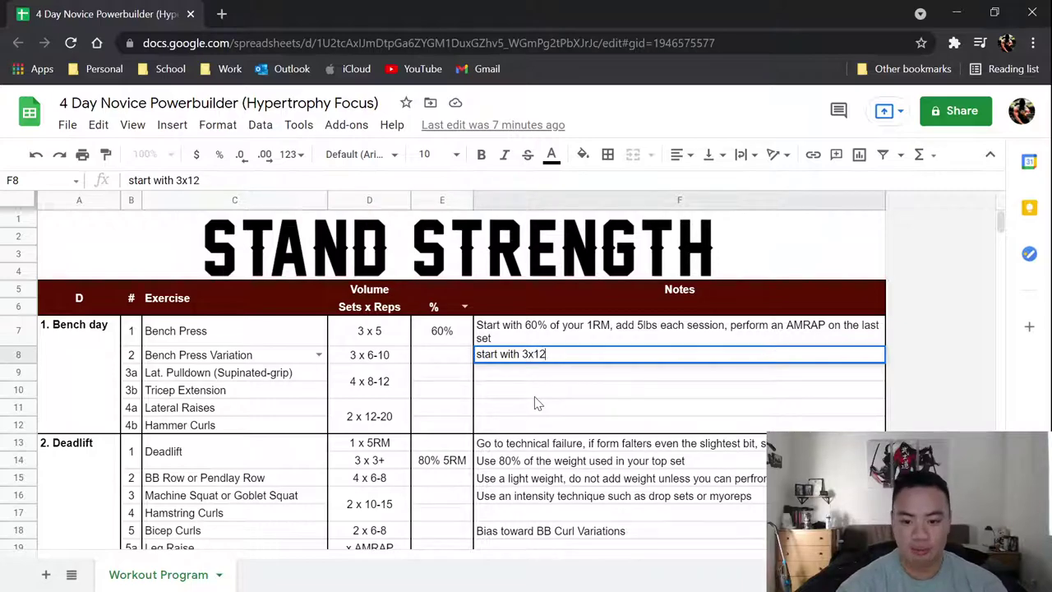
{"action": "key", "text": "BackSpace"}
{"action": "type", "text": "0, "}
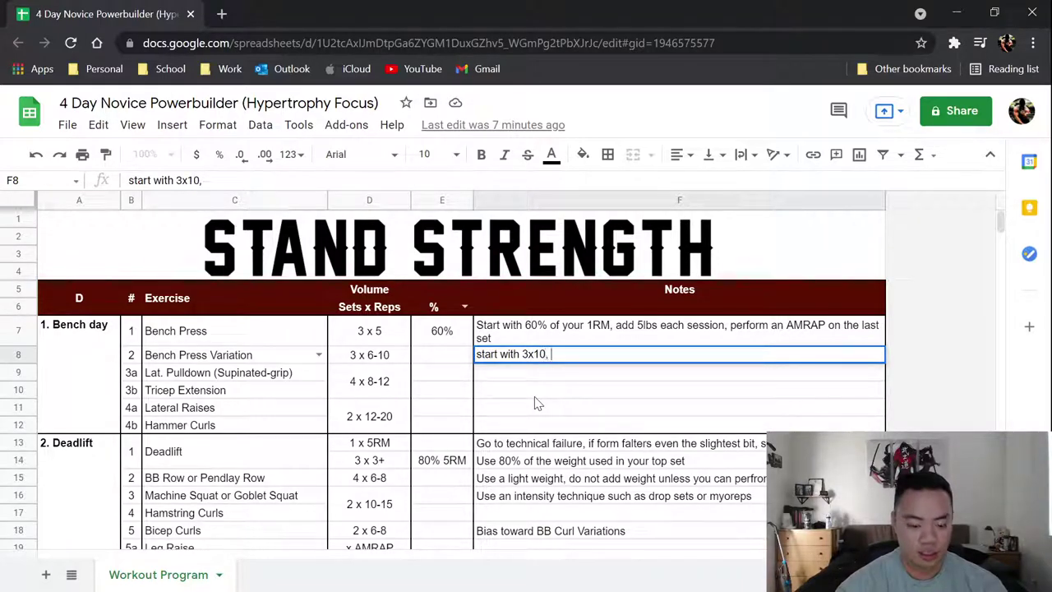
{"action": "type", "text": "stall, go to 3x8, stall 3x"}
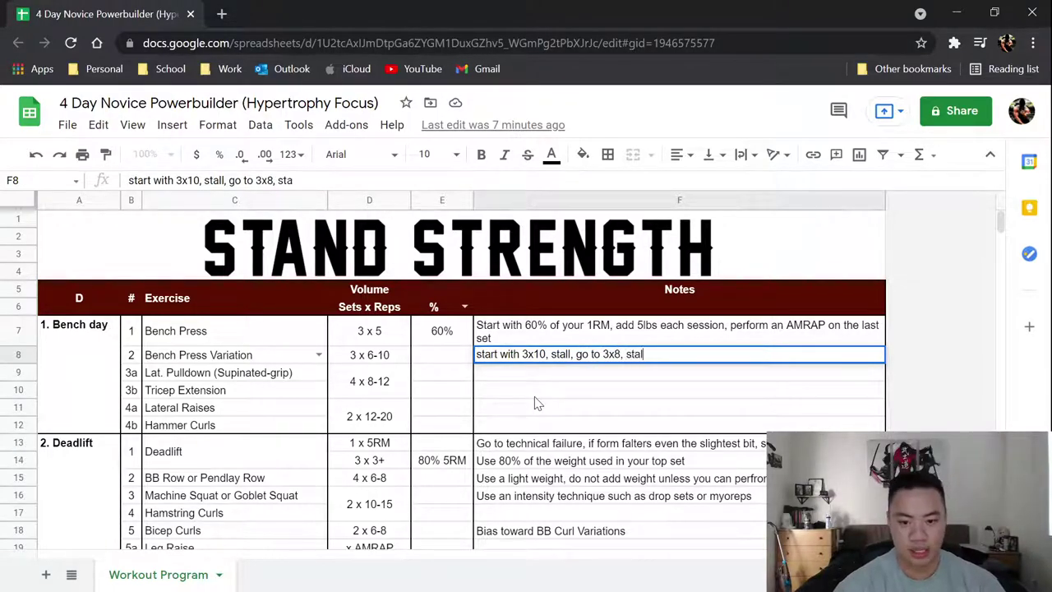
{"action": "type", "text": "6"}
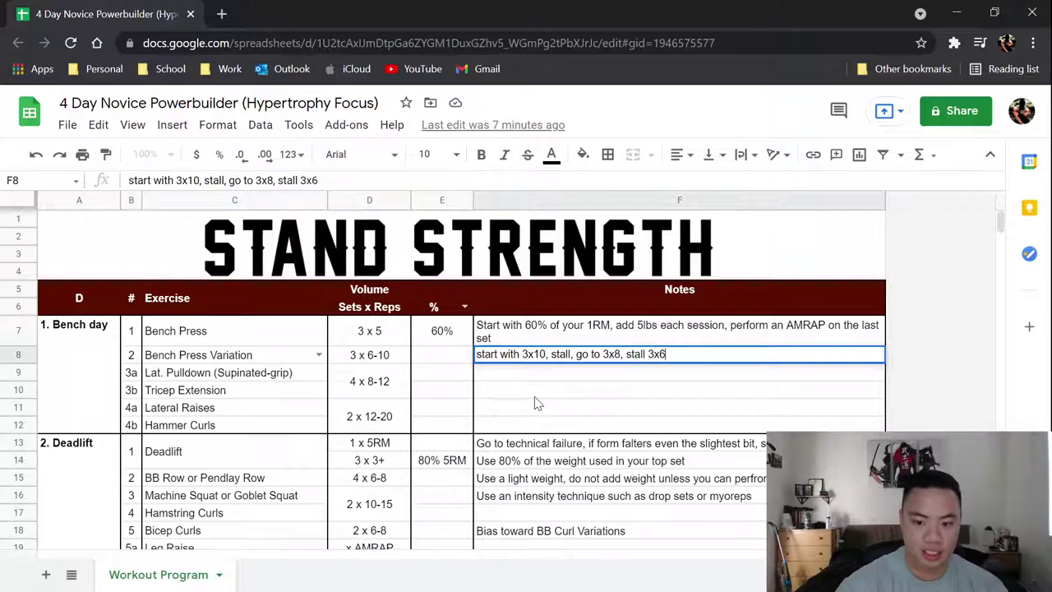
{"action": "type", "text": ", res"}
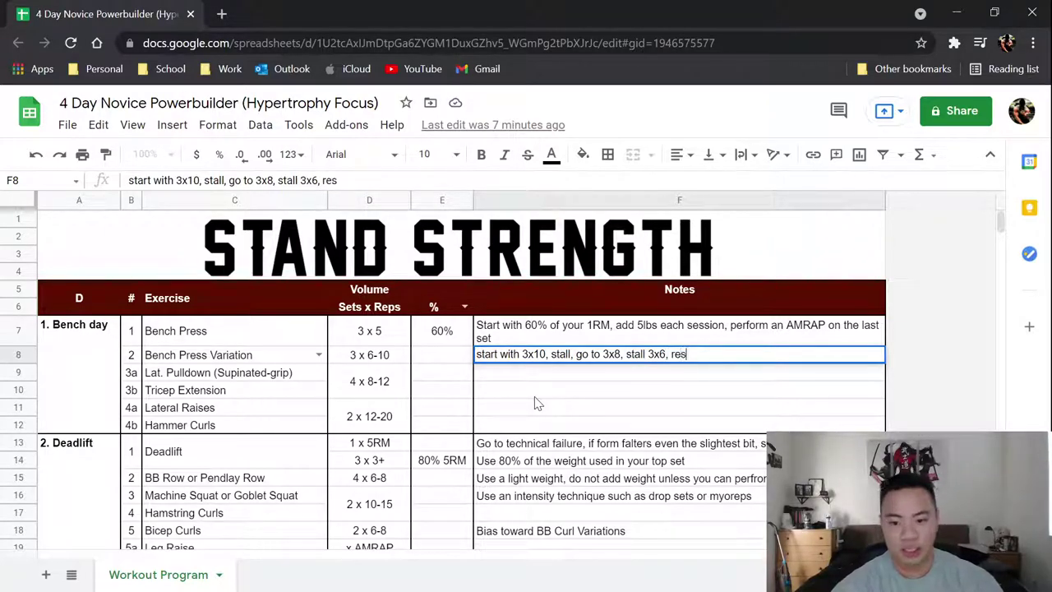
{"action": "type", "text": "tart with 3x10 or change variations"}
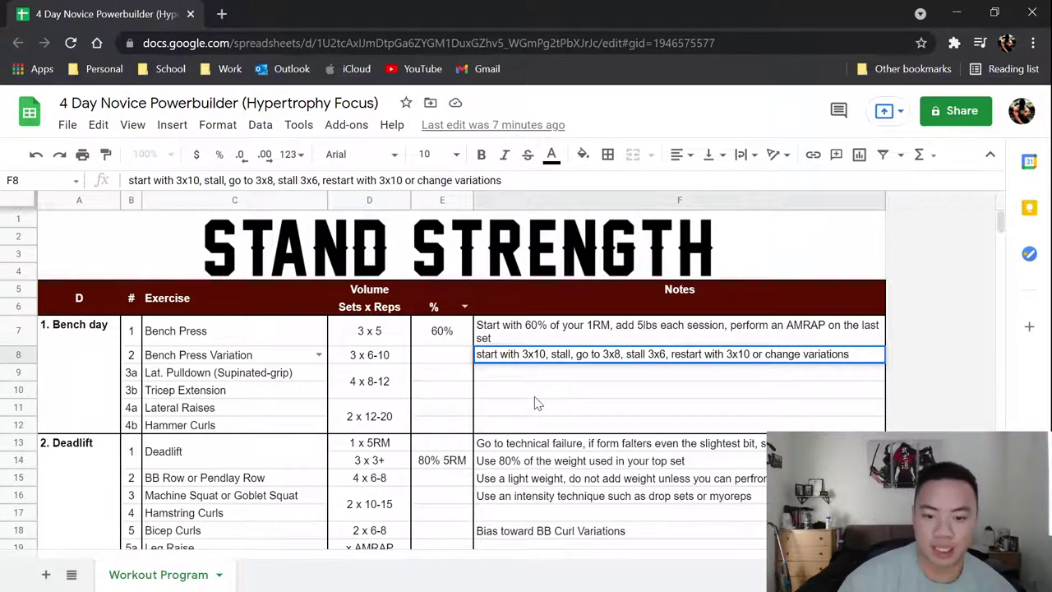
{"action": "key", "text": "Return"}
Step: Examine the Bench day's accessory exercises from Lat. Pulldown to Lateral Raises and their sets and reps
{"action": "key", "text": "Left"}
{"action": "key", "text": "Left"}
{"action": "key", "text": "Left"}
{"action": "key", "text": "Up"}
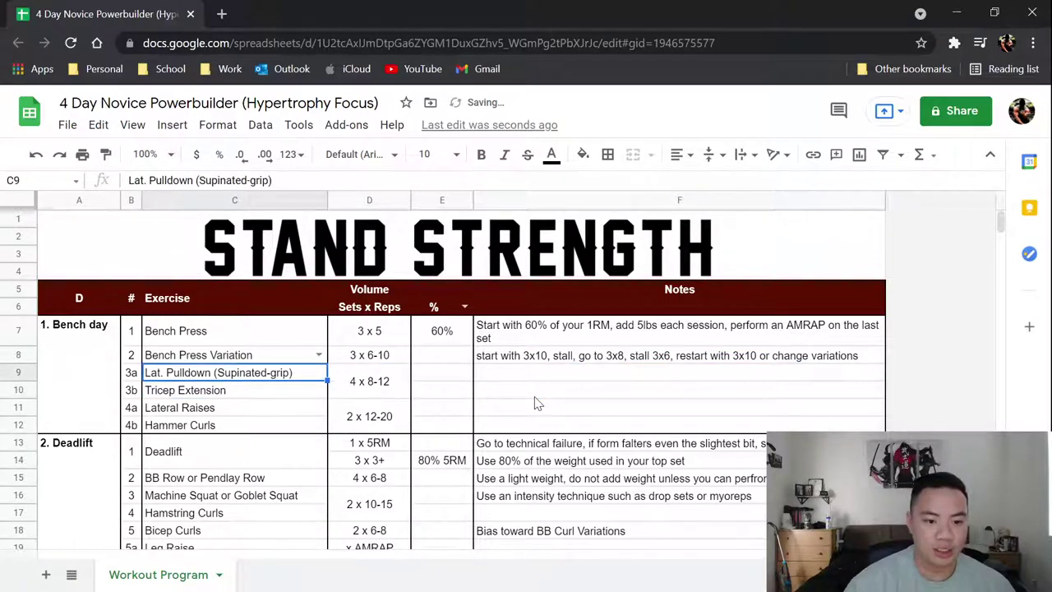
{"action": "key", "text": "Down"}
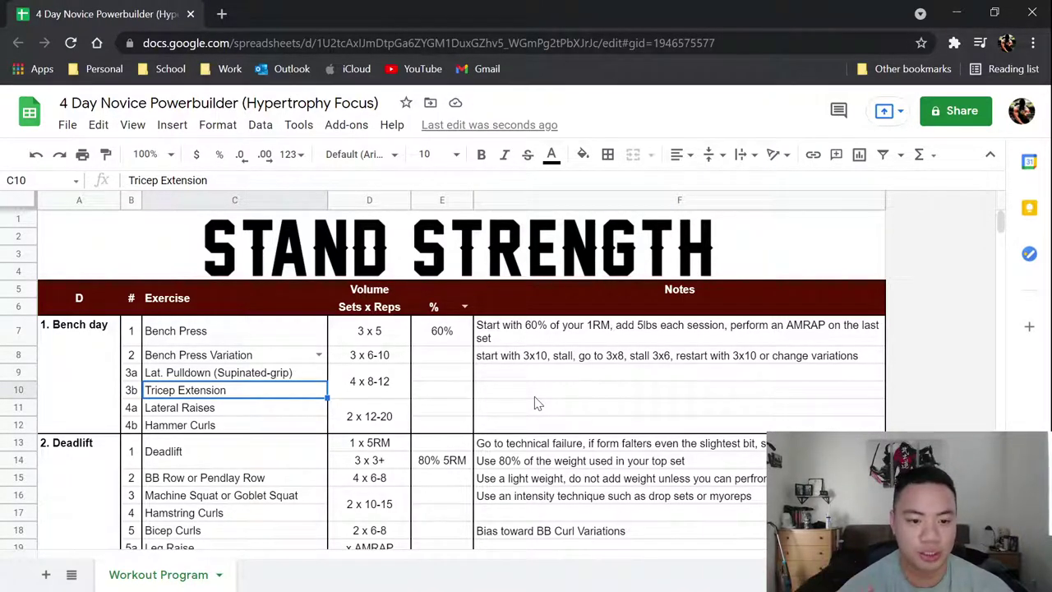
{"action": "key", "text": "Up"}
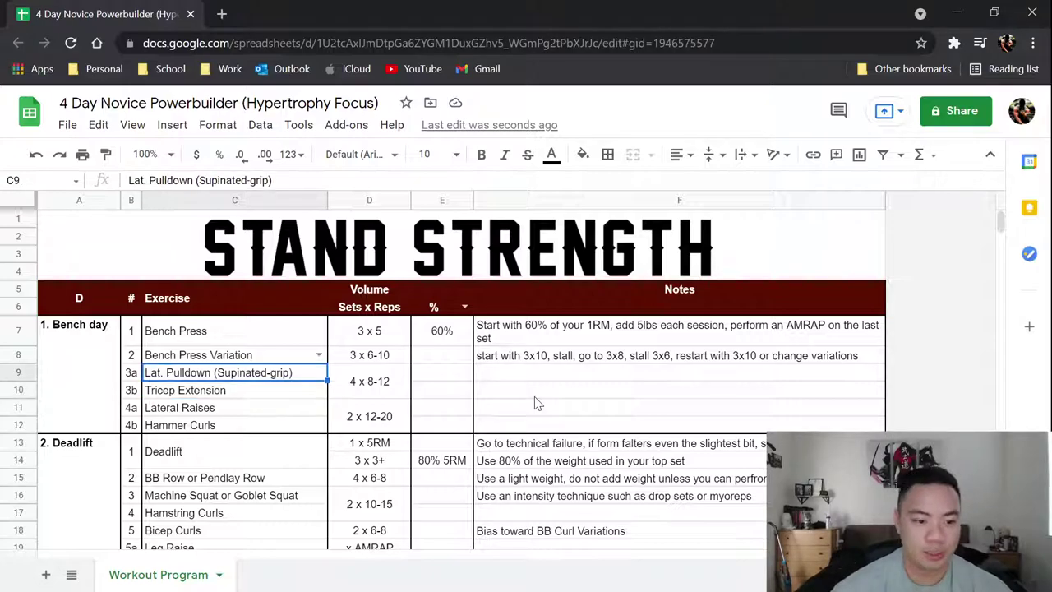
{"action": "key", "text": "Up"}
{"action": "key", "text": "Right"}
{"action": "key", "text": "Up"}
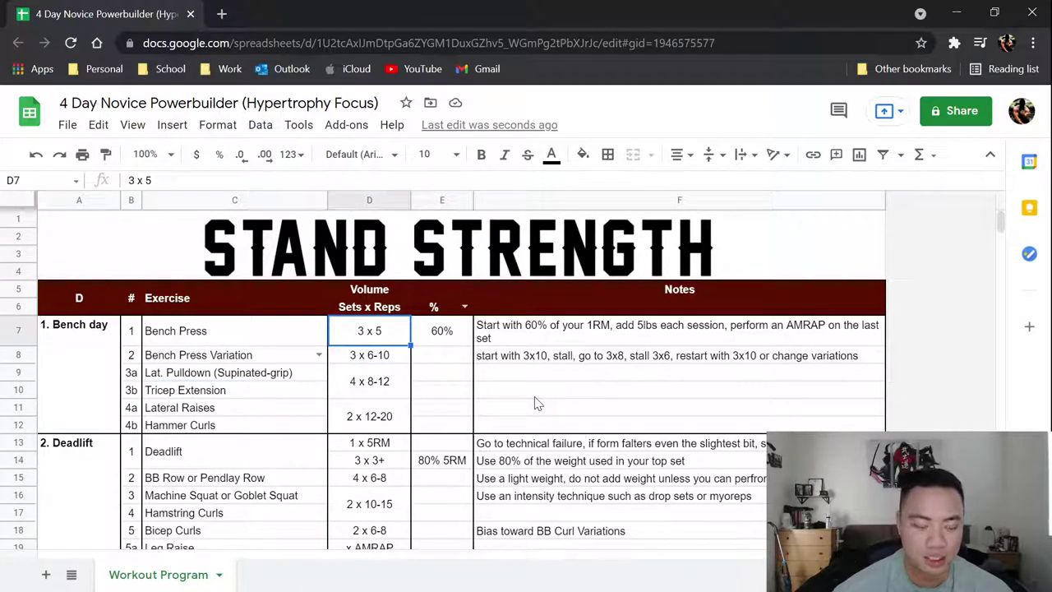
{"action": "key", "text": "Down"}
{"action": "key", "text": "Down"}
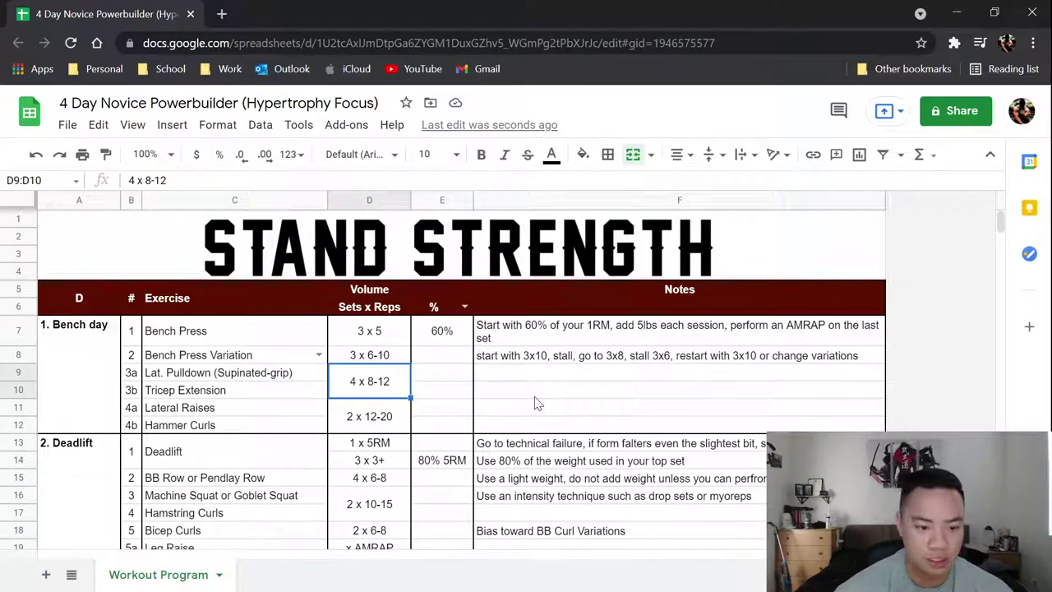
{"action": "key", "text": "Left"}
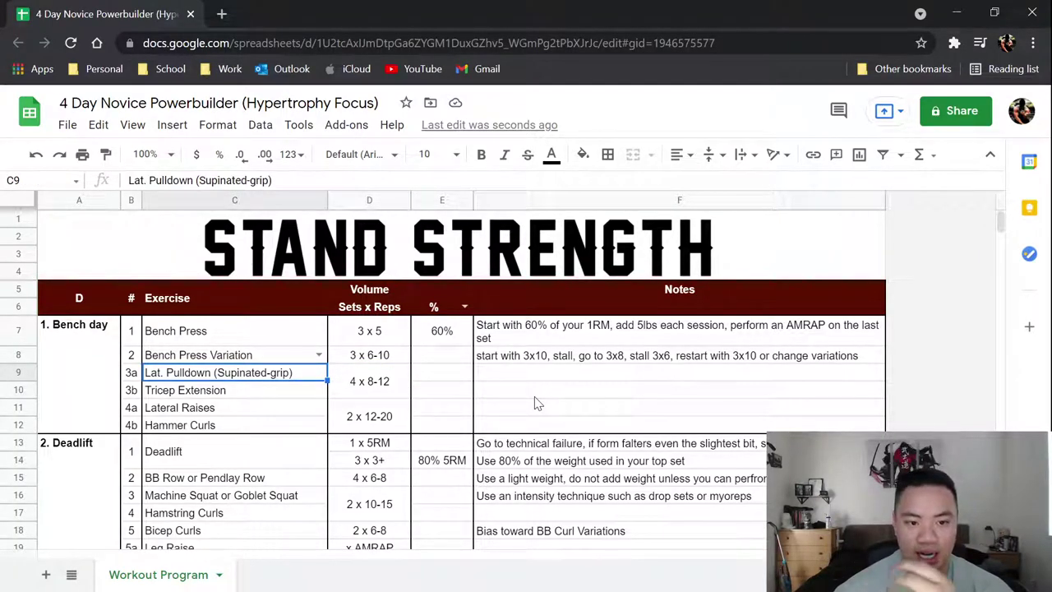
{"action": "key", "text": "Right"}
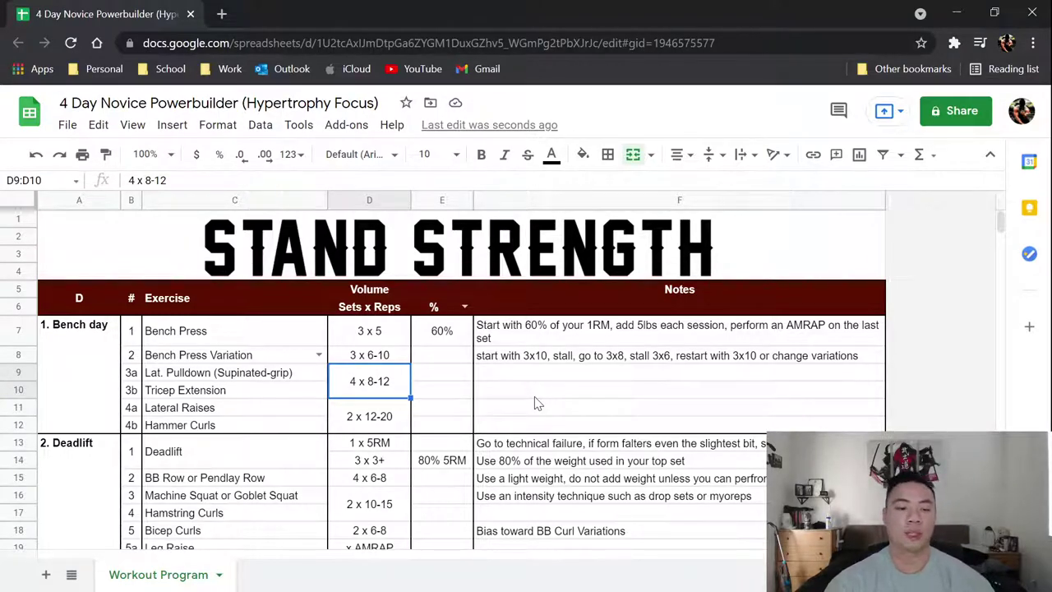
{"action": "key", "text": "Left"}
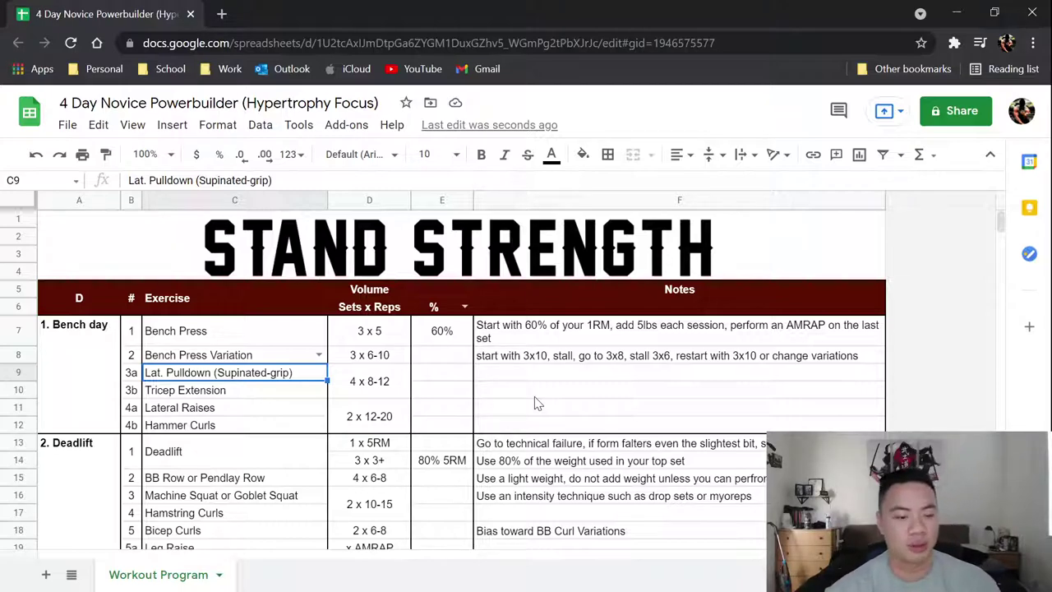
{"action": "key", "text": "Down"}
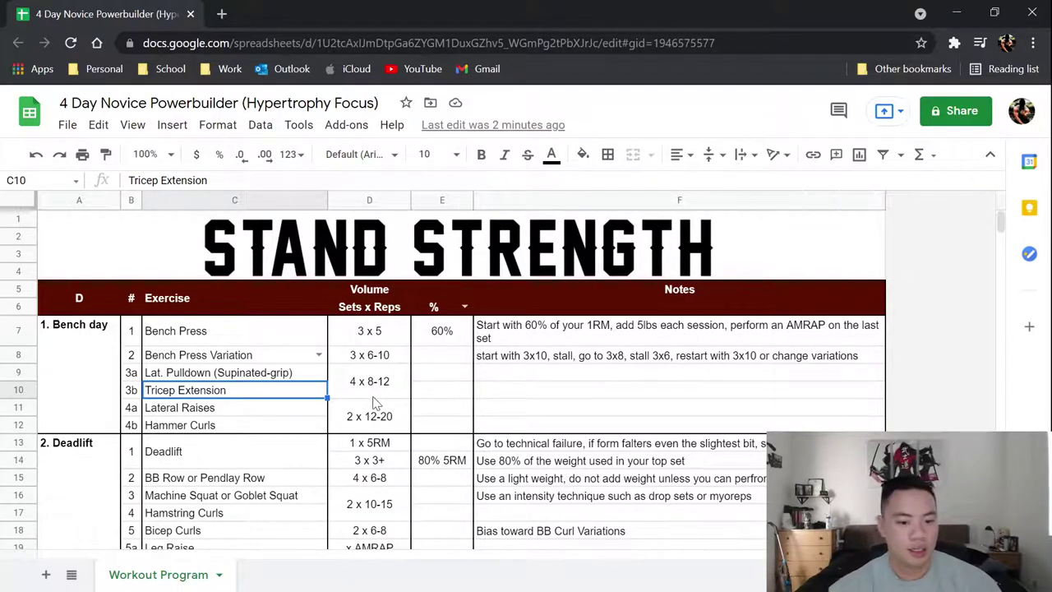
{"action": "left_click", "coordinate": [246, 411]}
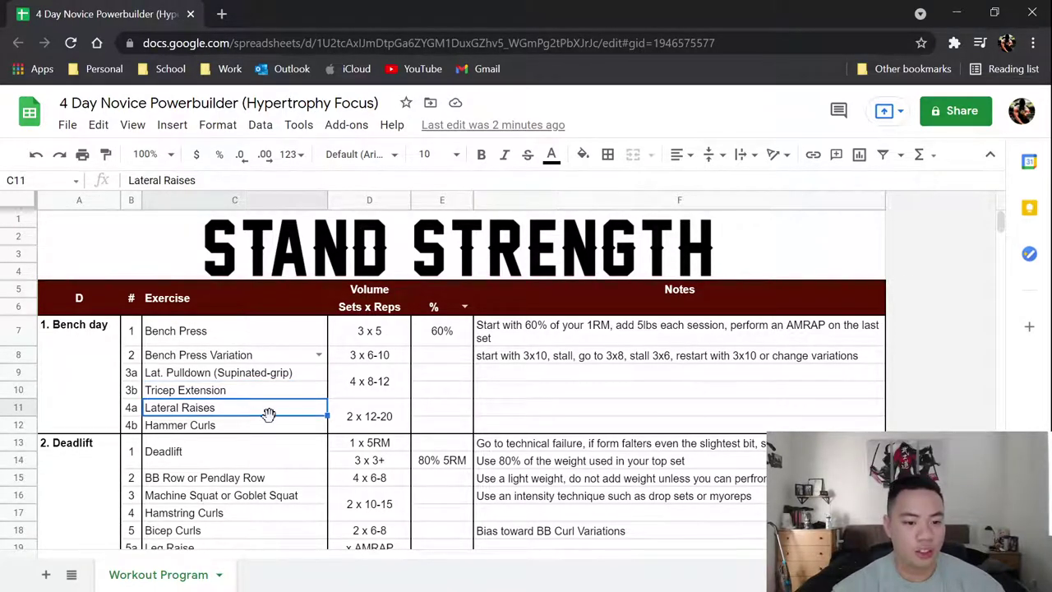
{"action": "left_click", "coordinate": [510, 407]}
{"action": "left_click", "coordinate": [572, 501]}
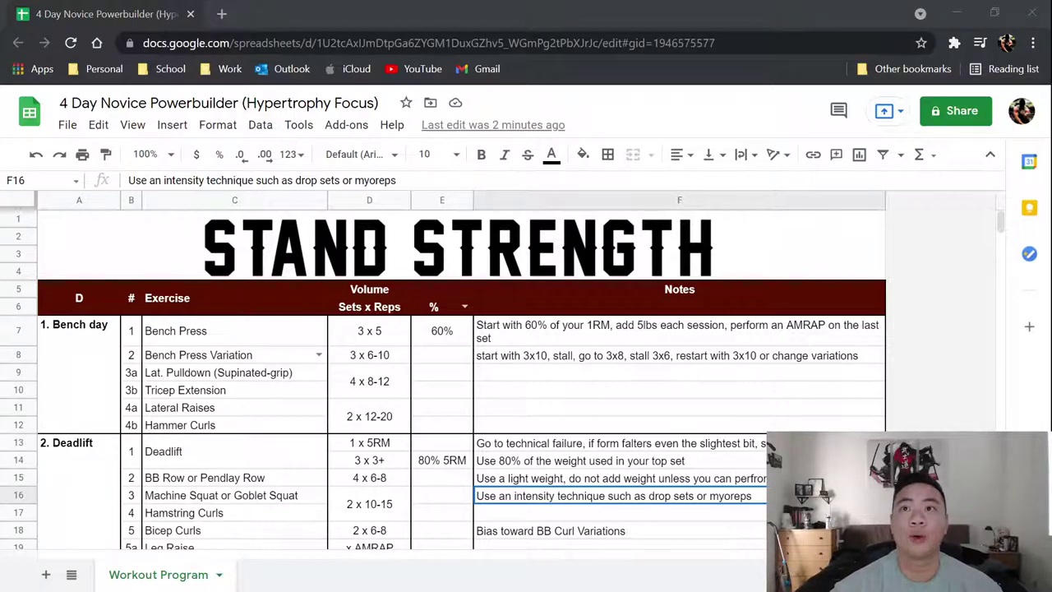
{"action": "left_click", "coordinate": [538, 391]}
{"action": "left_click", "coordinate": [524, 410]}
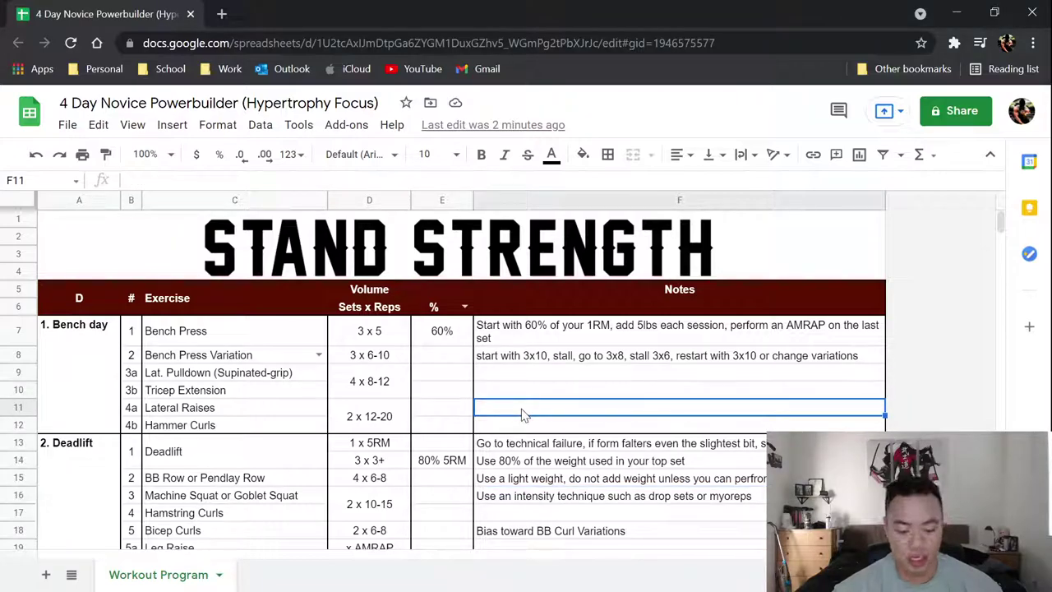
{"action": "type", "text": "Start with 60% of your 1RM, add 5lbs each session, perform an AMRAP on the last set"}
{"action": "key", "text": "ctrl+z"}
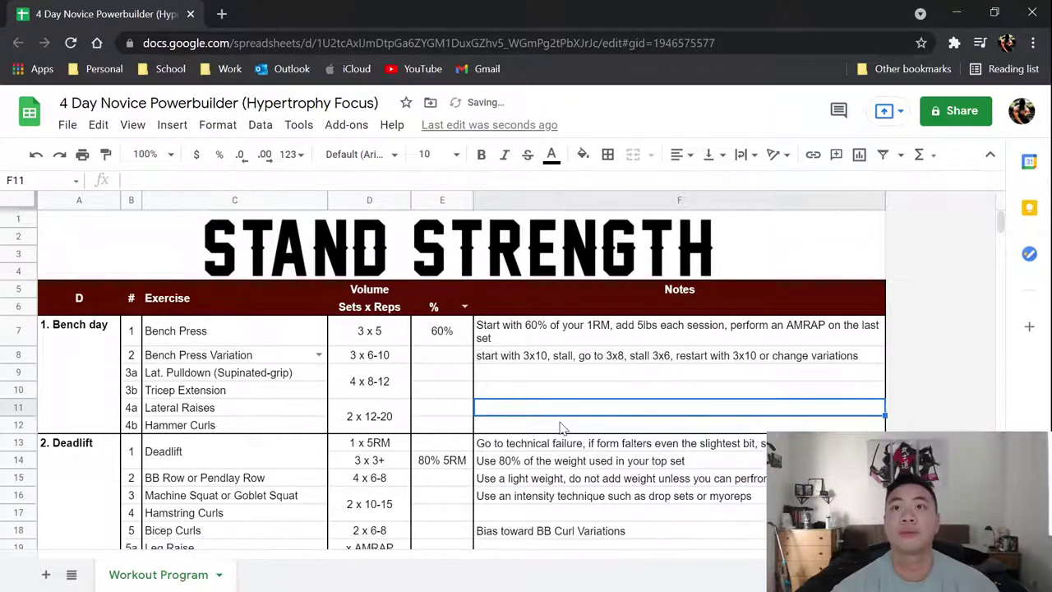
Step: Copy the note "Use an intensity technique such as drop sets or myoreps" from the Deadlift day into the Lateral Raises notes cell
{"action": "left_click", "coordinate": [581, 501]}
{"action": "key", "text": "ctrl+c"}
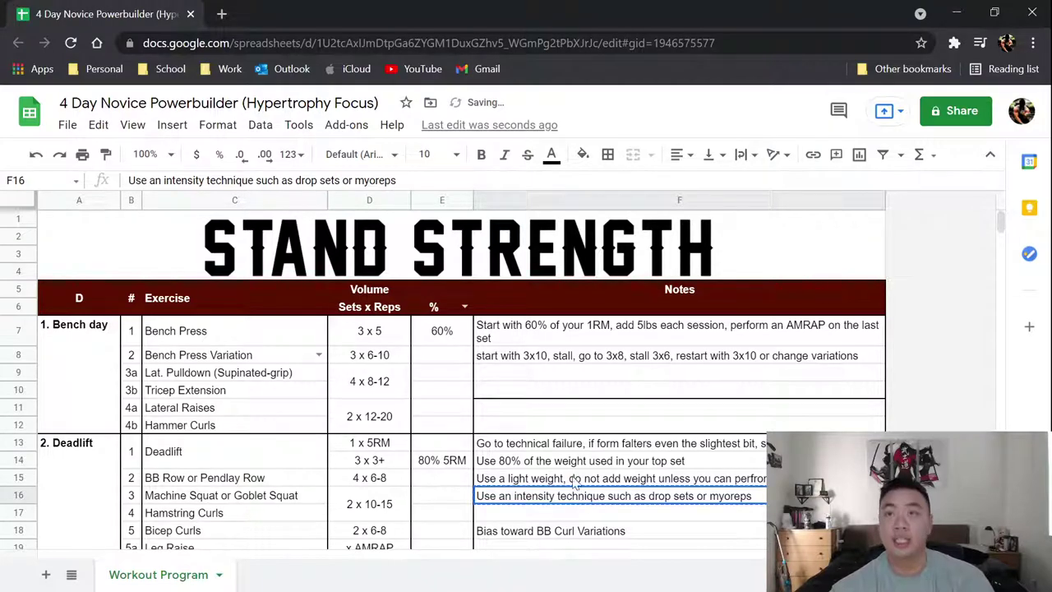
{"action": "left_click", "coordinate": [533, 405]}
{"action": "key", "text": "ctrl+v"}
{"action": "left_click", "coordinate": [671, 513]}
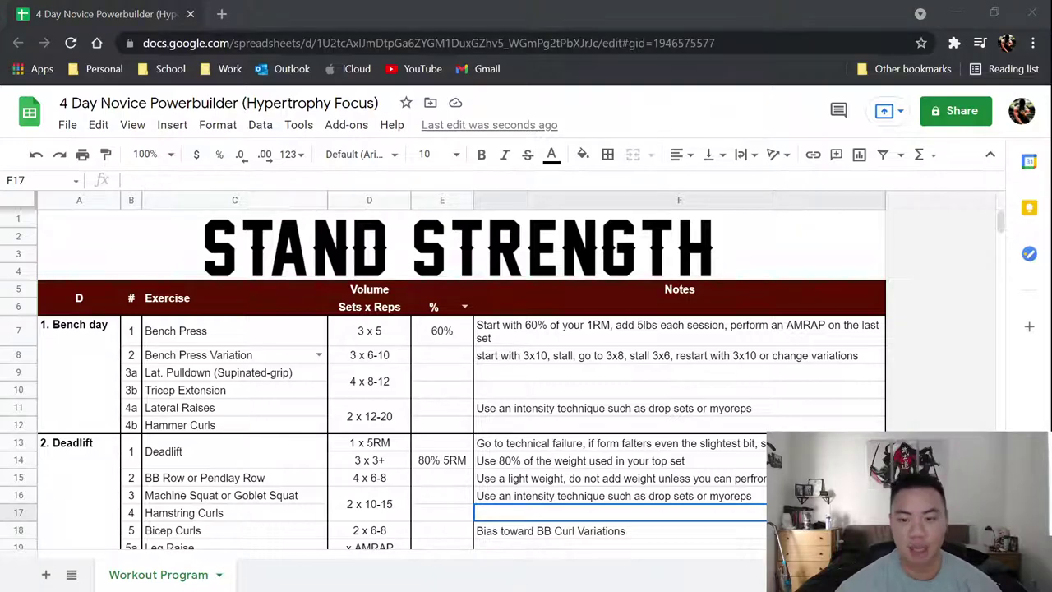
{"action": "left_click", "coordinate": [664, 448]}
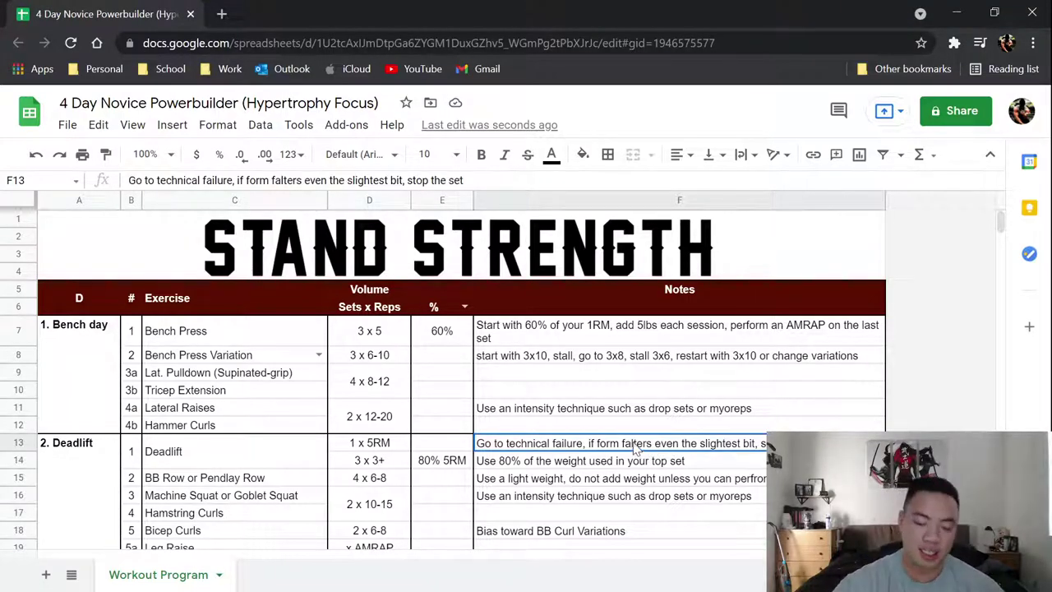
{"action": "left_click", "coordinate": [268, 391]}
{"action": "left_click", "coordinate": [271, 409]}
{"action": "scroll", "coordinate": [236, 407], "scroll_direction": "down", "scroll_amount": 1}
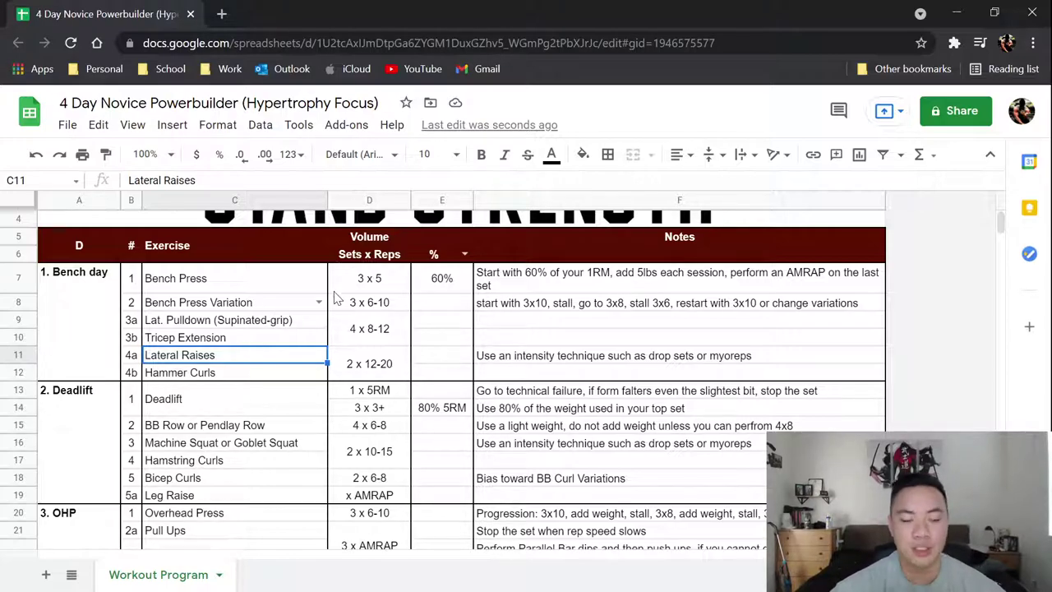
Step: Review the Bench day's main lifts, Tricep Extension and Hammer Curls, then compare the day with the Deadlift day
{"action": "left_click_drag", "start_coordinate": [241, 278], "coordinate": [357, 301]}
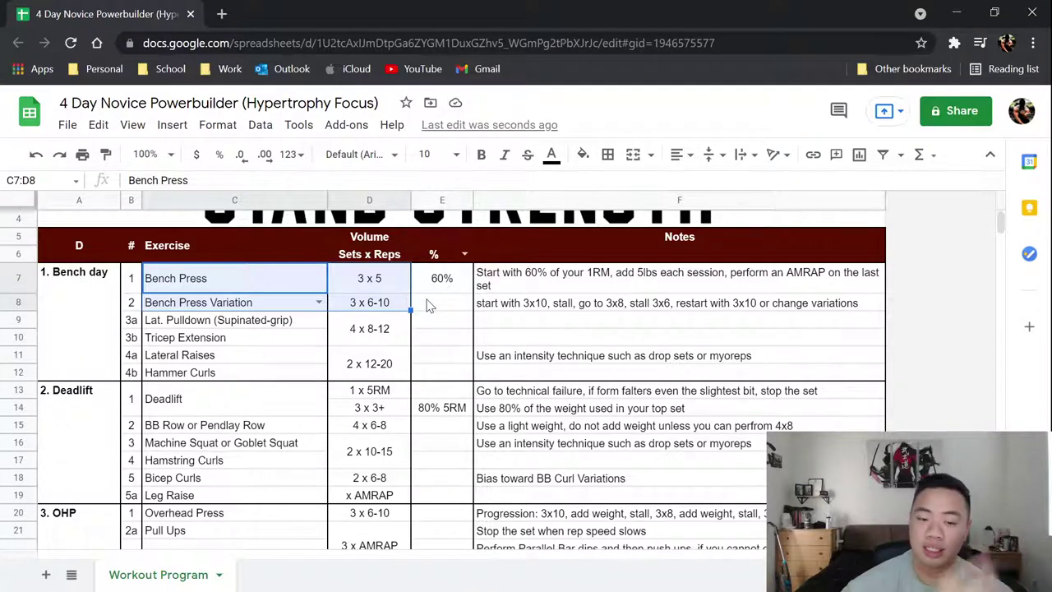
{"action": "left_click", "coordinate": [217, 343]}
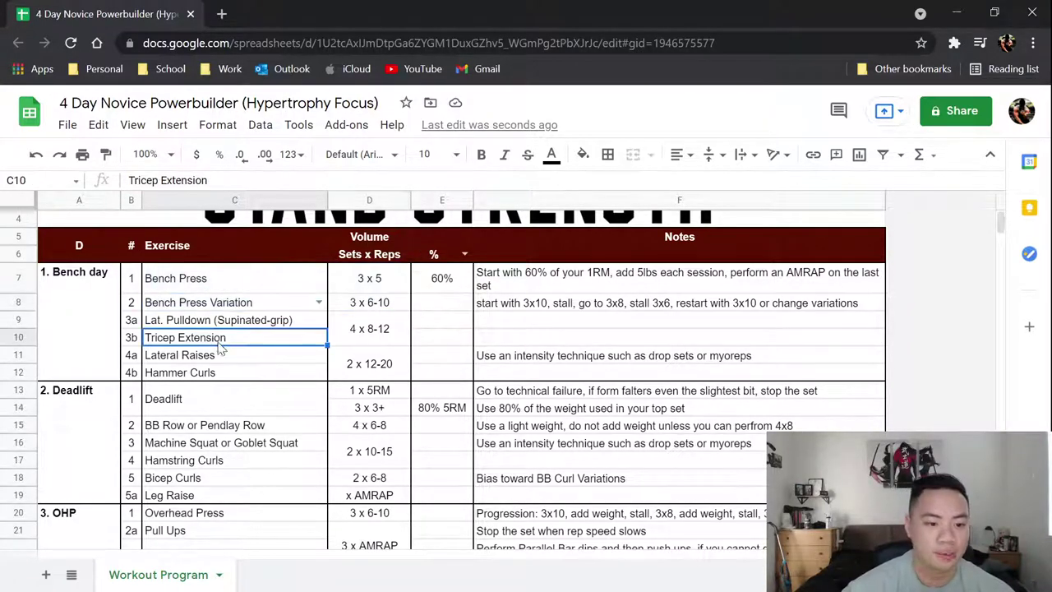
{"action": "left_click", "coordinate": [229, 376]}
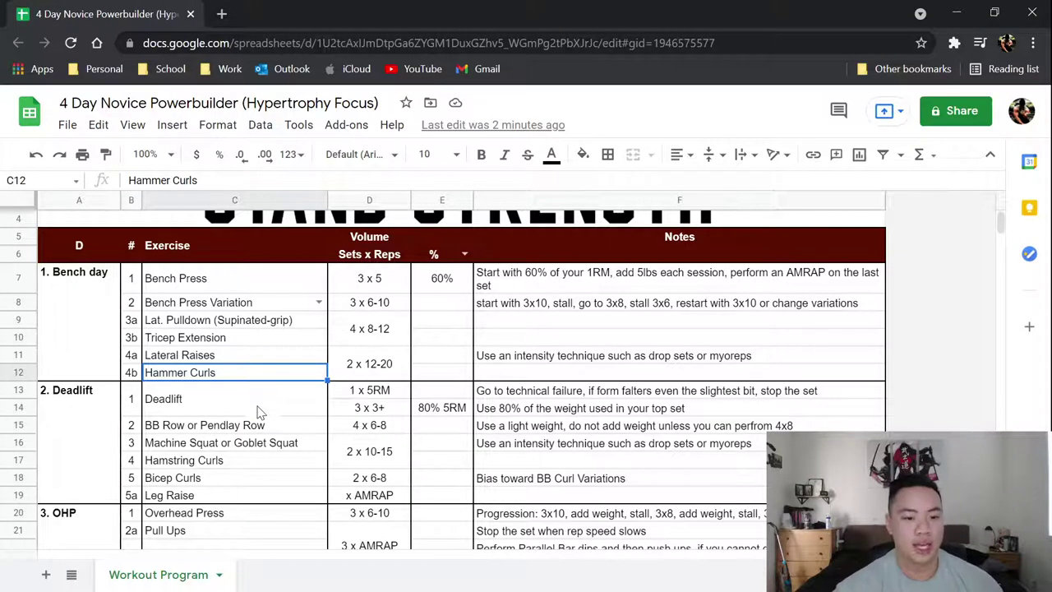
{"action": "left_click", "coordinate": [107, 399]}
{"action": "scroll", "coordinate": [222, 403], "scroll_direction": "down", "scroll_amount": 1}
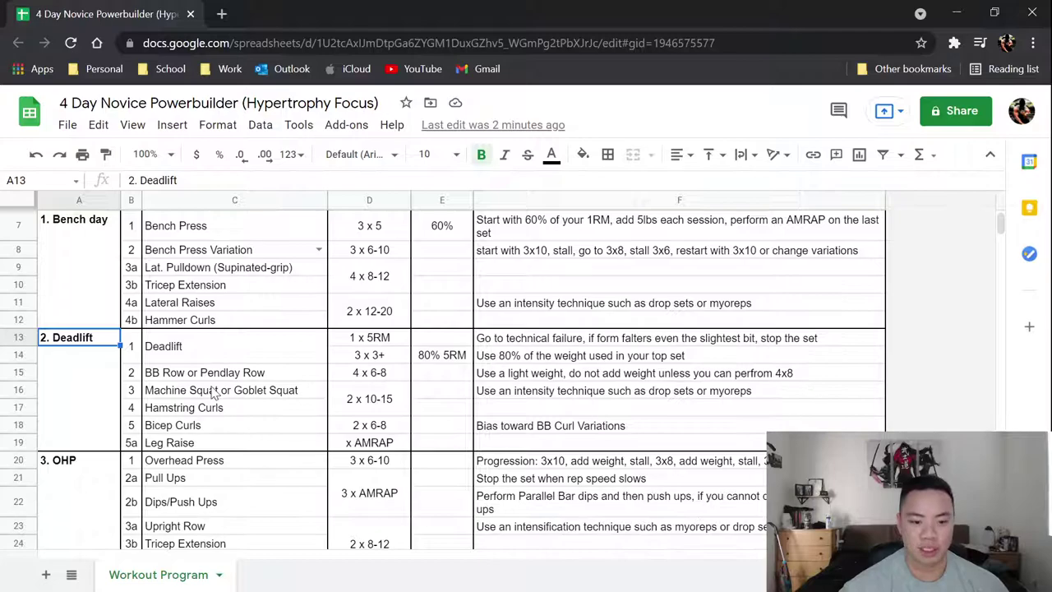
{"action": "scroll", "coordinate": [151, 374], "scroll_direction": "up", "scroll_amount": 2}
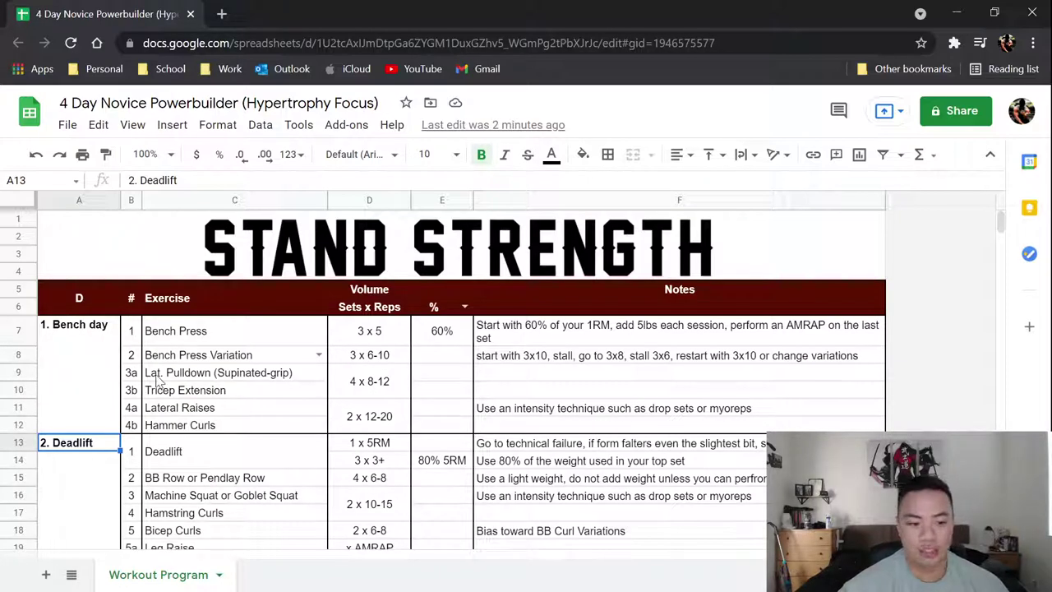
{"action": "scroll", "coordinate": [115, 345], "scroll_direction": "down", "scroll_amount": 1}
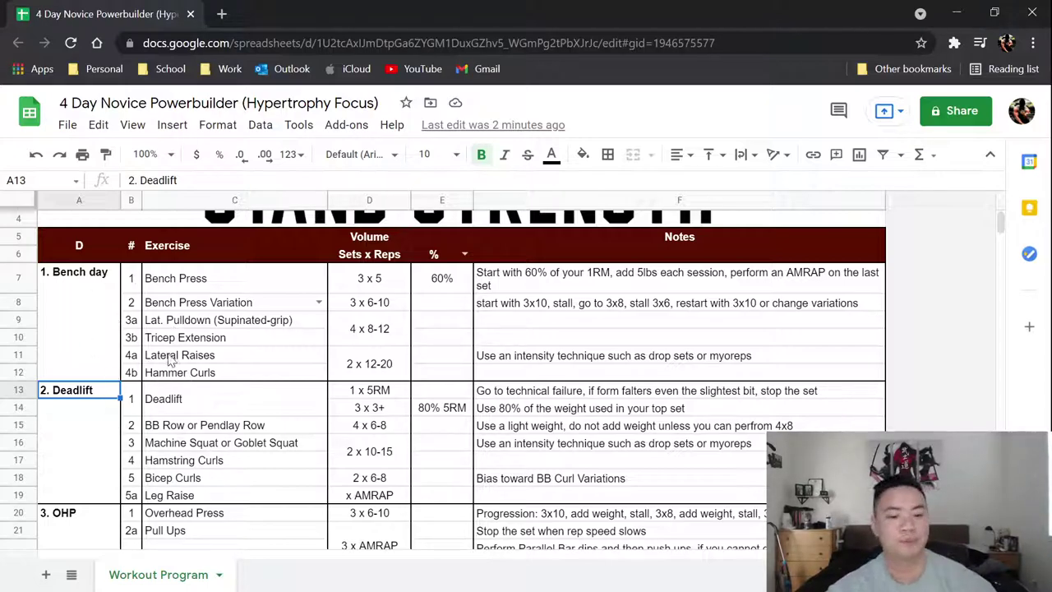
Step: Change the Bench Press volume on the Bench day to "3 x 5+" and check it against the exercise's note
{"action": "left_click", "coordinate": [369, 393]}
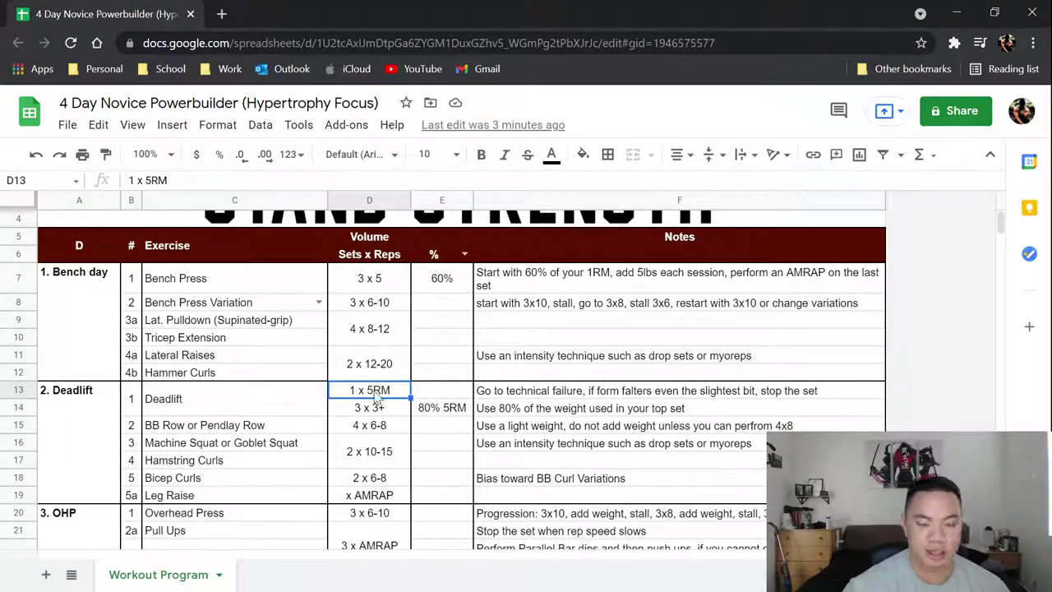
{"action": "double_click", "coordinate": [392, 279]}
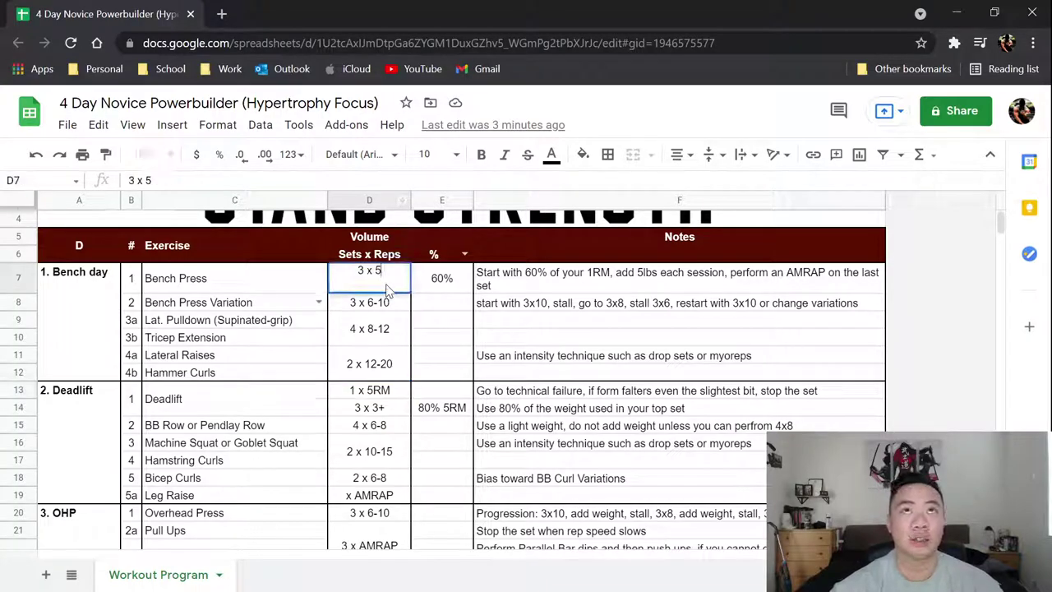
{"action": "type", "text": "+"}
{"action": "key", "text": "Return"}
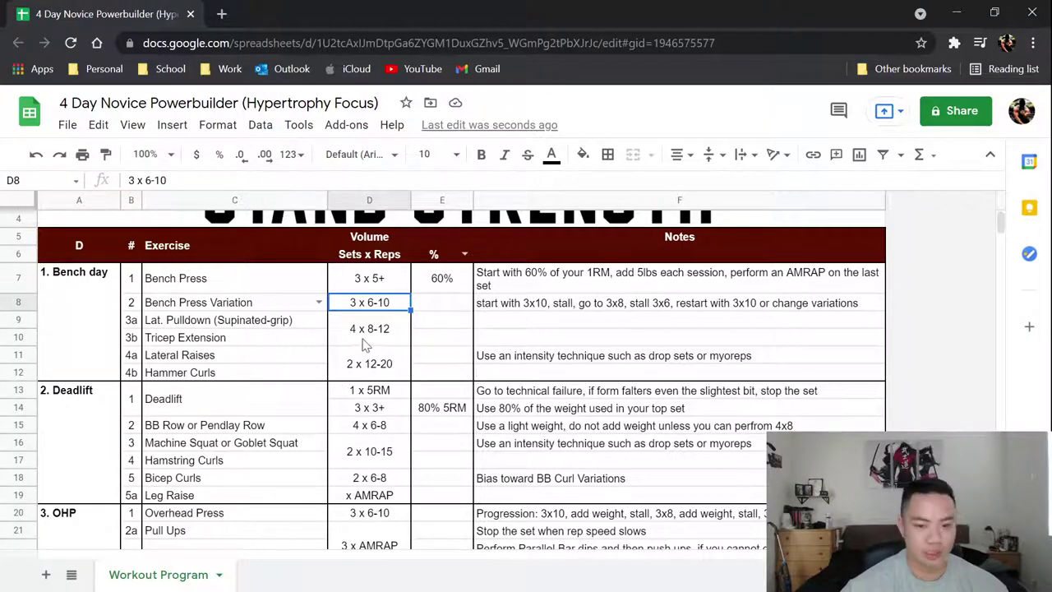
{"action": "left_click", "coordinate": [577, 286]}
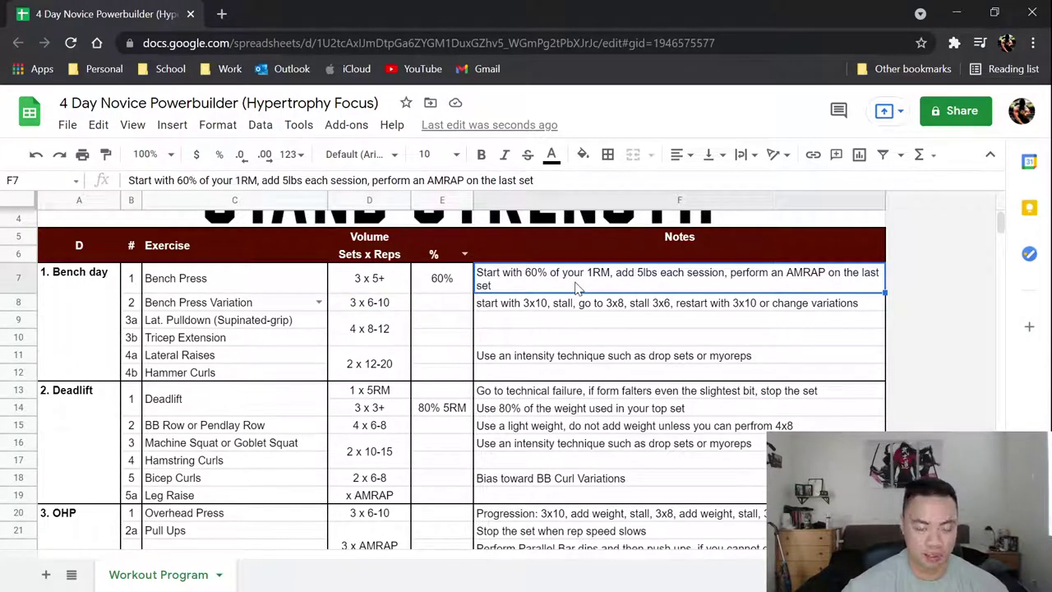
Step: Examine the Deadlift day's accessory exercises from BB Row or Pendlay Row to Leg Raise, with their sets, reps and notes
{"action": "scroll", "coordinate": [491, 384], "scroll_direction": "down", "scroll_amount": 1}
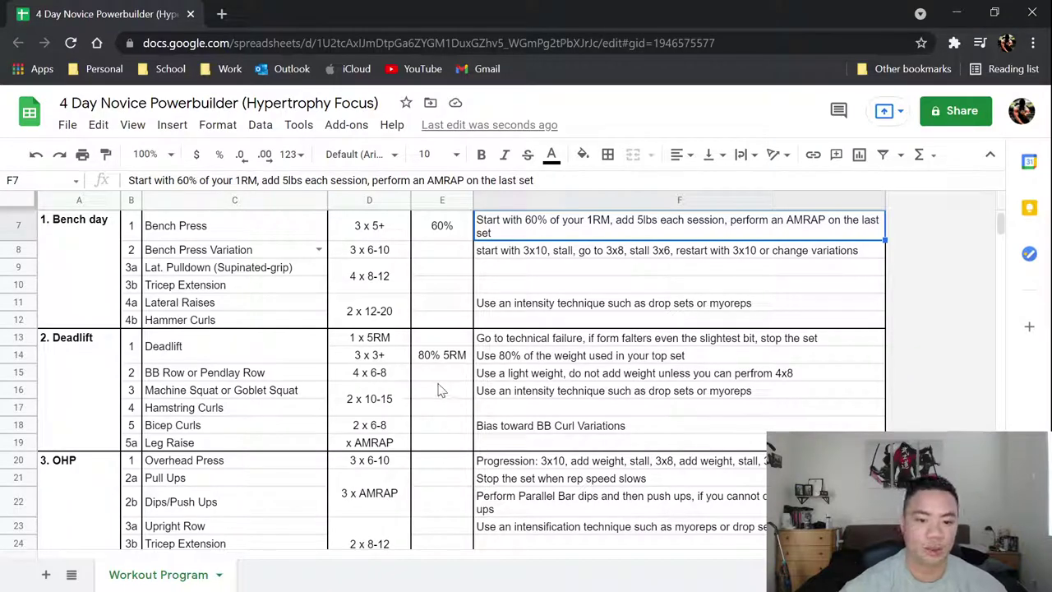
{"action": "left_click", "coordinate": [378, 376]}
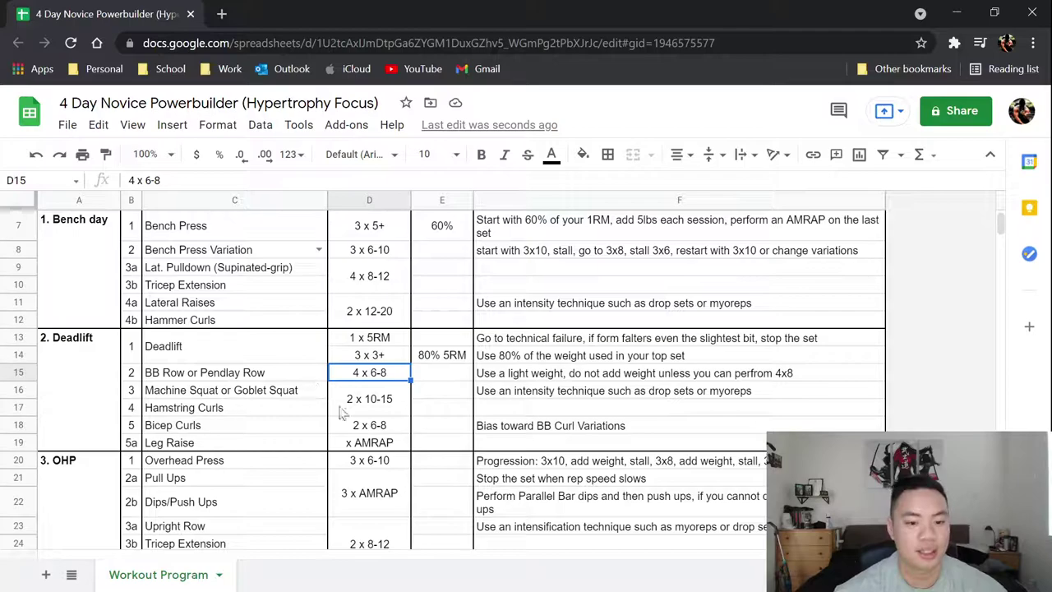
{"action": "left_click", "coordinate": [254, 395]}
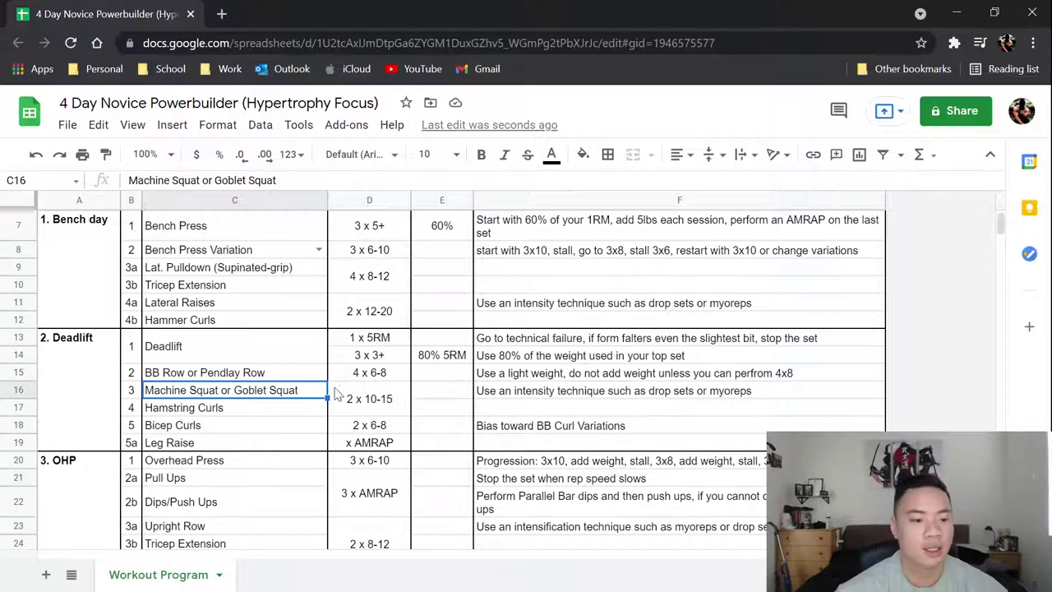
{"action": "left_click", "coordinate": [243, 408]}
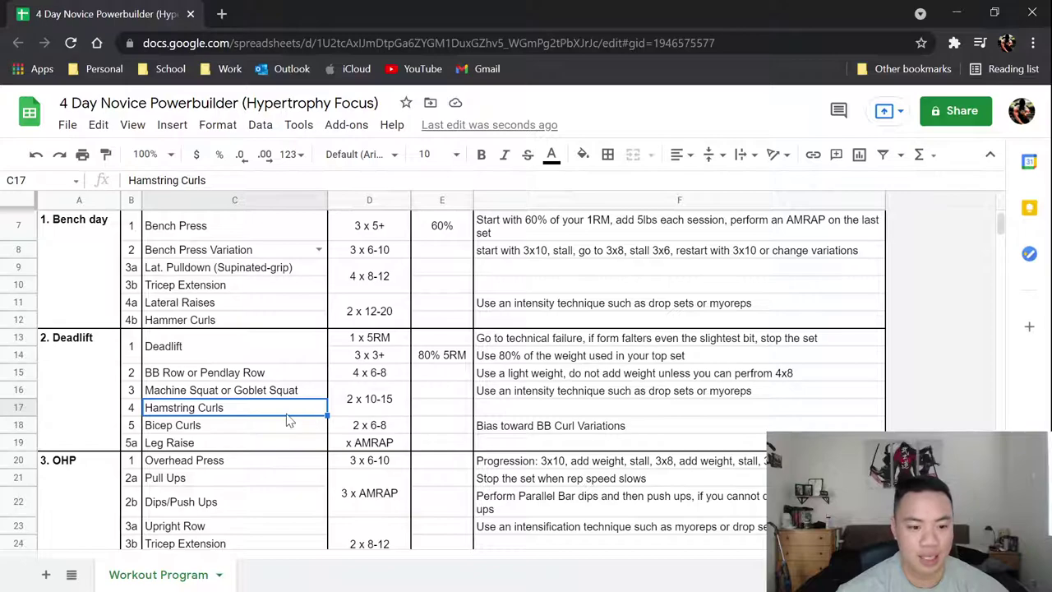
{"action": "left_click", "coordinate": [535, 411]}
{"action": "left_click", "coordinate": [555, 396]}
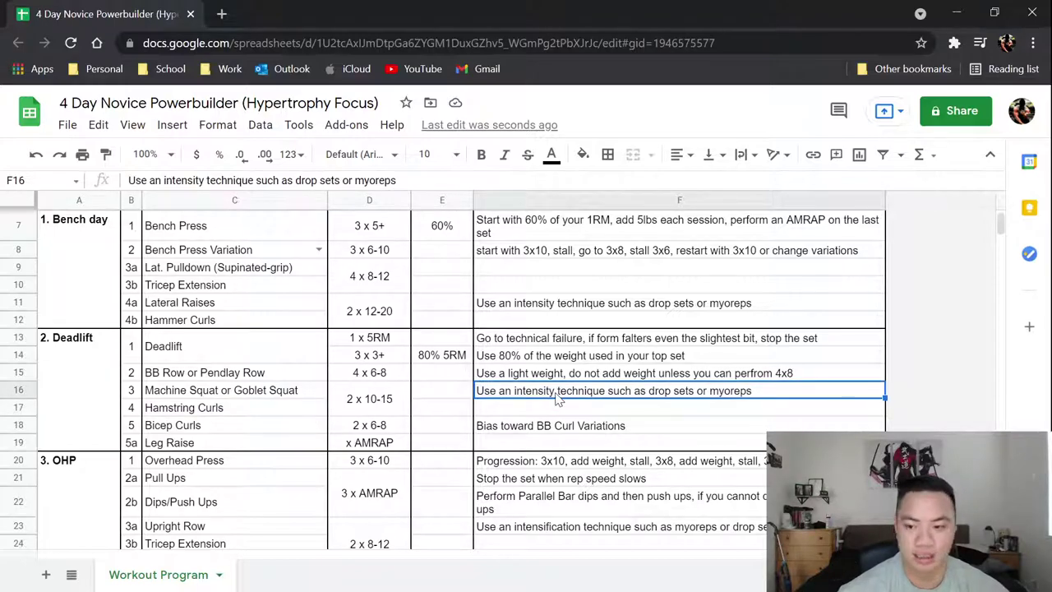
{"action": "left_click", "coordinate": [353, 408]}
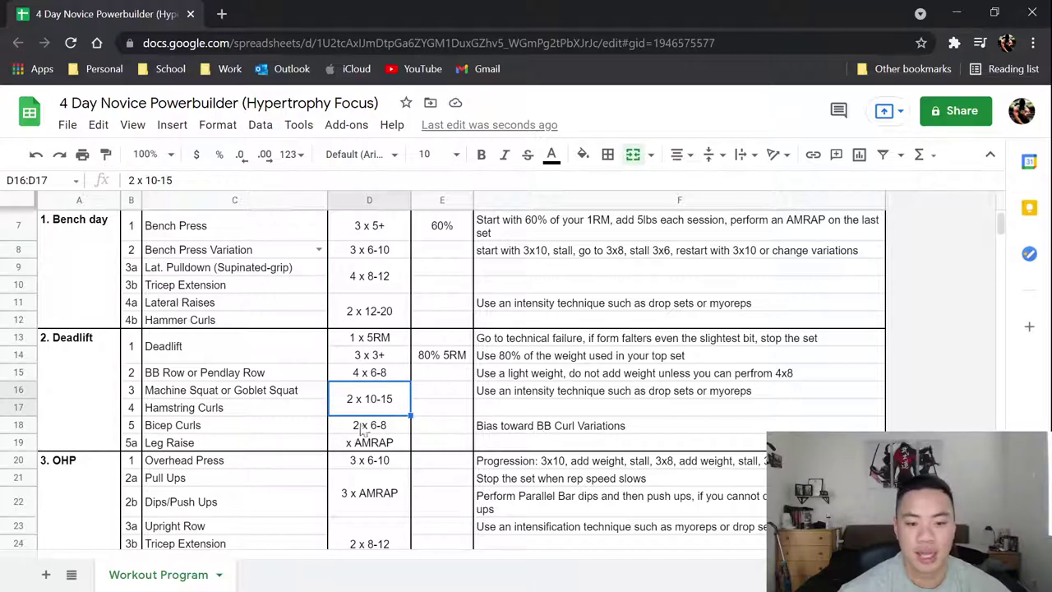
{"action": "left_click", "coordinate": [288, 428]}
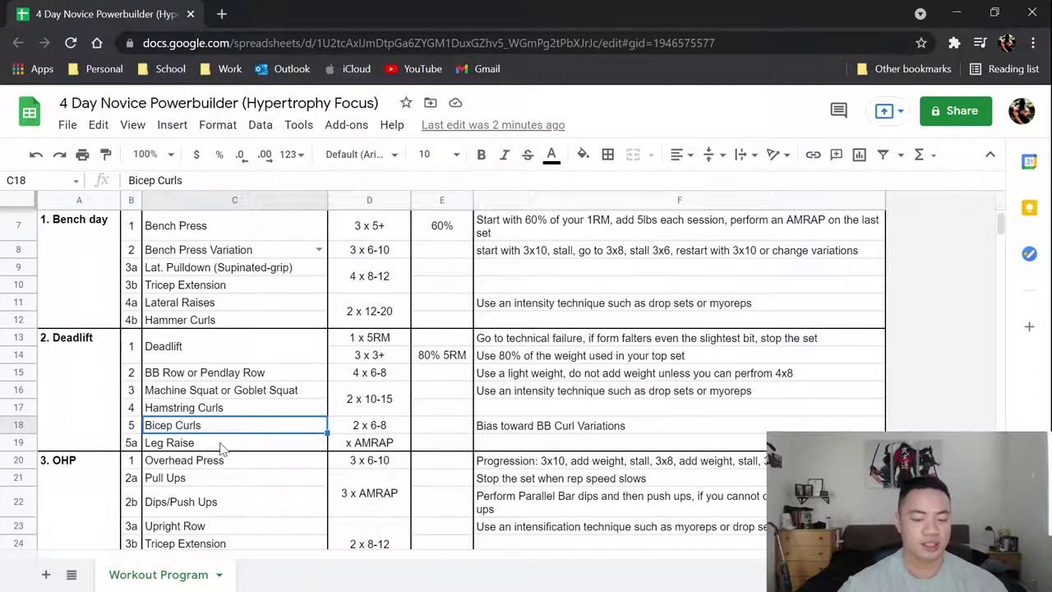
{"action": "left_click", "coordinate": [371, 447]}
{"action": "scroll", "coordinate": [300, 436], "scroll_direction": "down", "scroll_amount": 2}
{"action": "scroll", "coordinate": [300, 432], "scroll_direction": "down", "scroll_amount": 1}
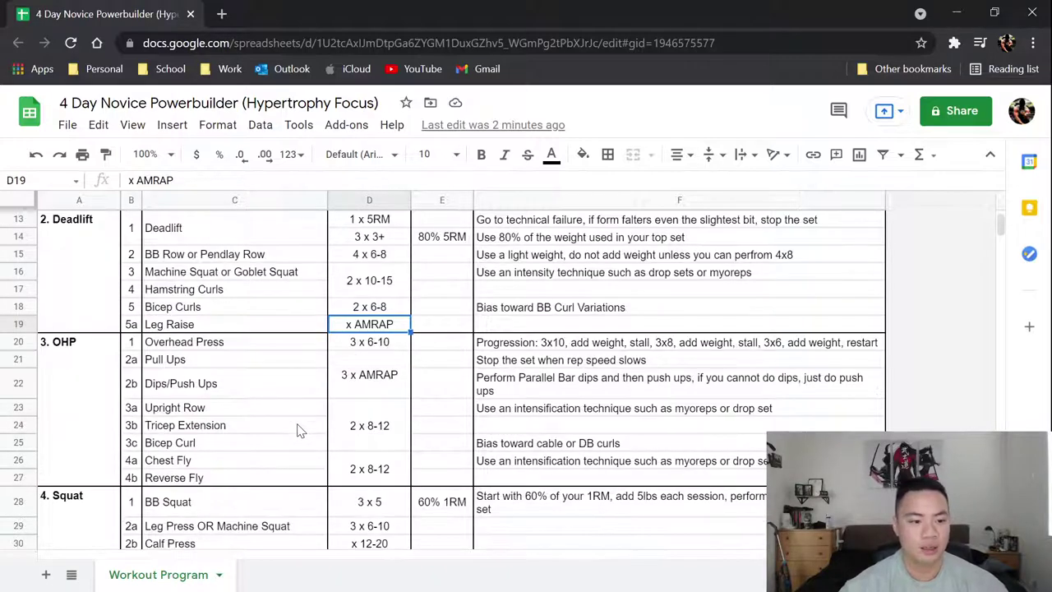
Step: Recheck the exercise selection of the Bench day and the Deadlift day, from Bench Press down to Leg Raise
{"action": "left_click", "coordinate": [187, 346]}
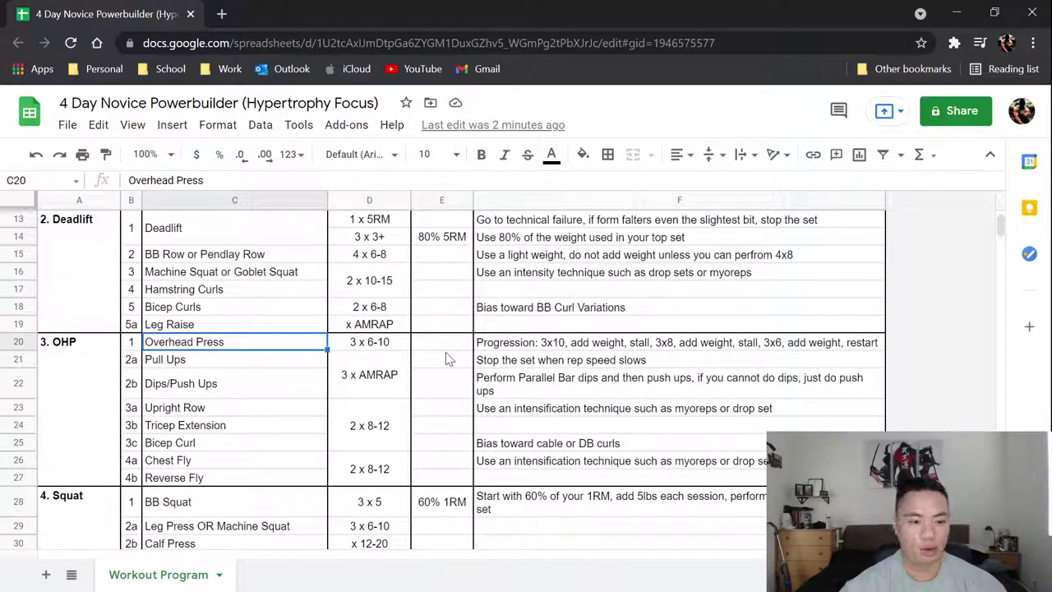
{"action": "scroll", "coordinate": [143, 403], "scroll_direction": "up", "scroll_amount": 5}
{"action": "scroll", "coordinate": [197, 380], "scroll_direction": "down", "scroll_amount": 1}
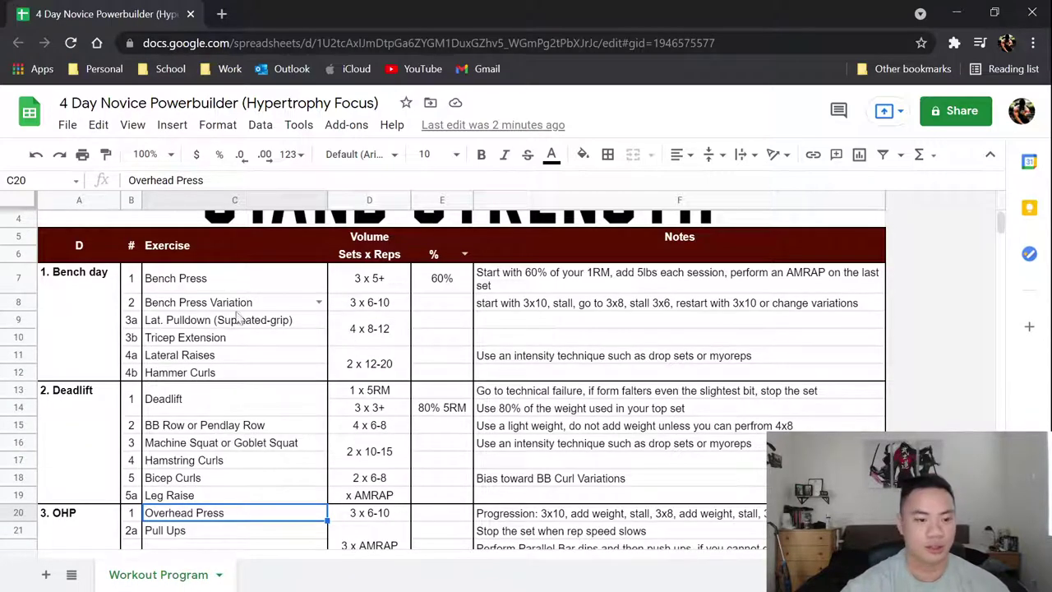
{"action": "left_click", "coordinate": [109, 277]}
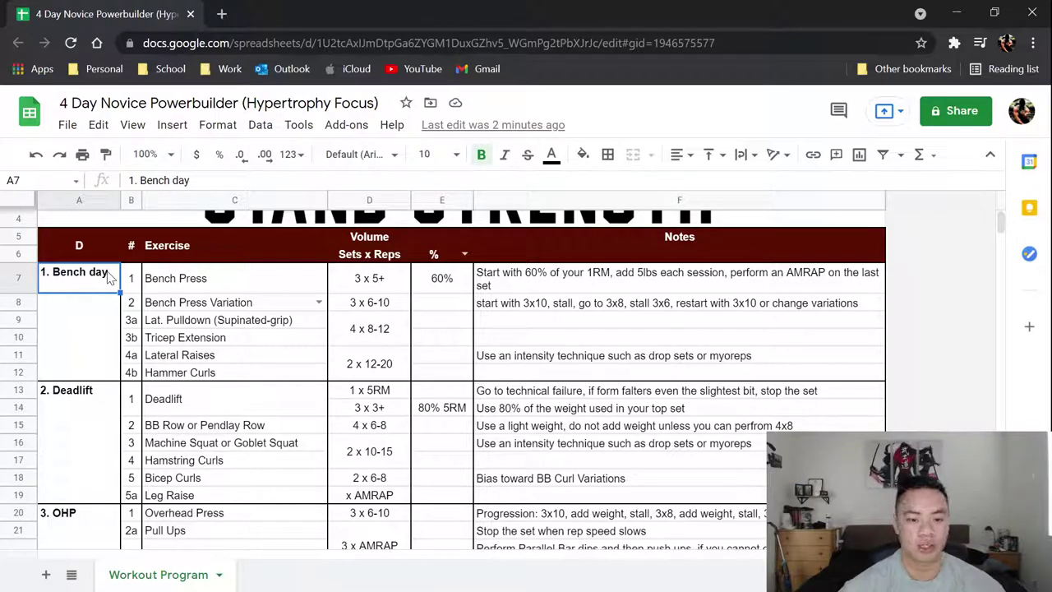
{"action": "left_click", "coordinate": [204, 277]}
{"action": "left_click", "coordinate": [200, 301]}
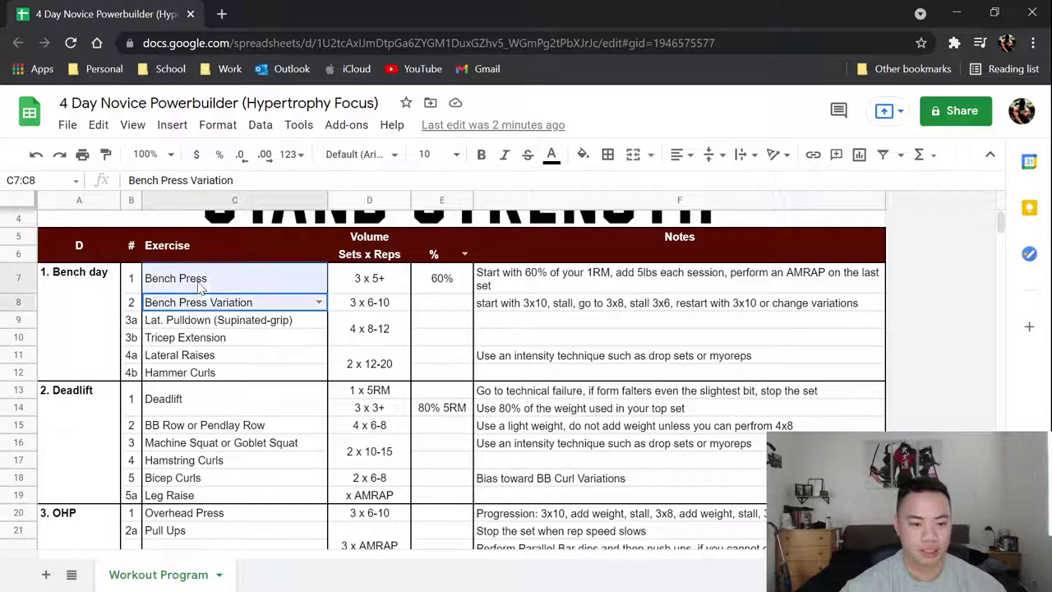
{"action": "left_click", "coordinate": [216, 362]}
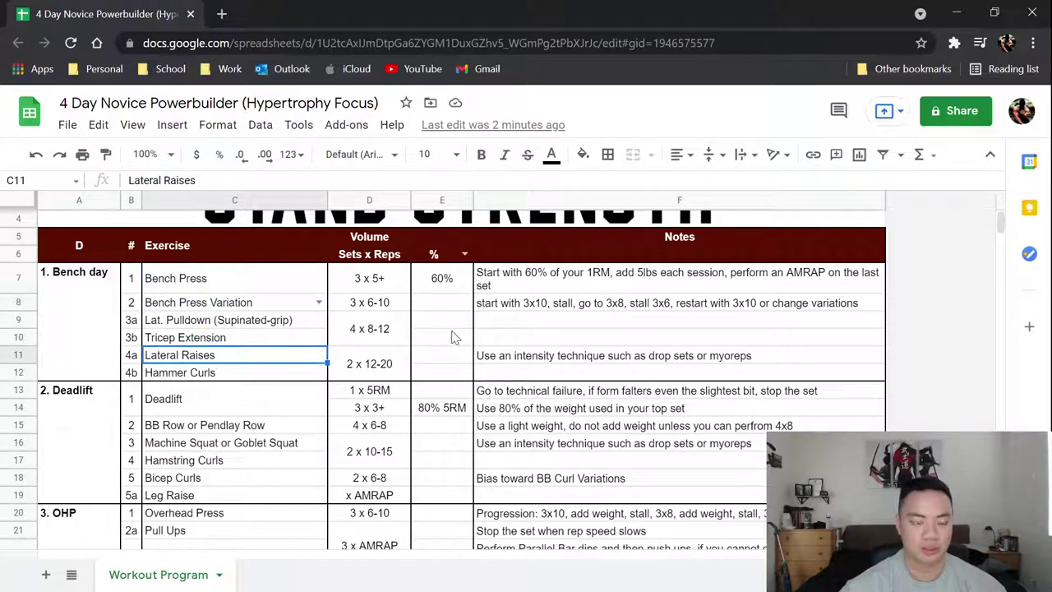
{"action": "left_click", "coordinate": [223, 340]}
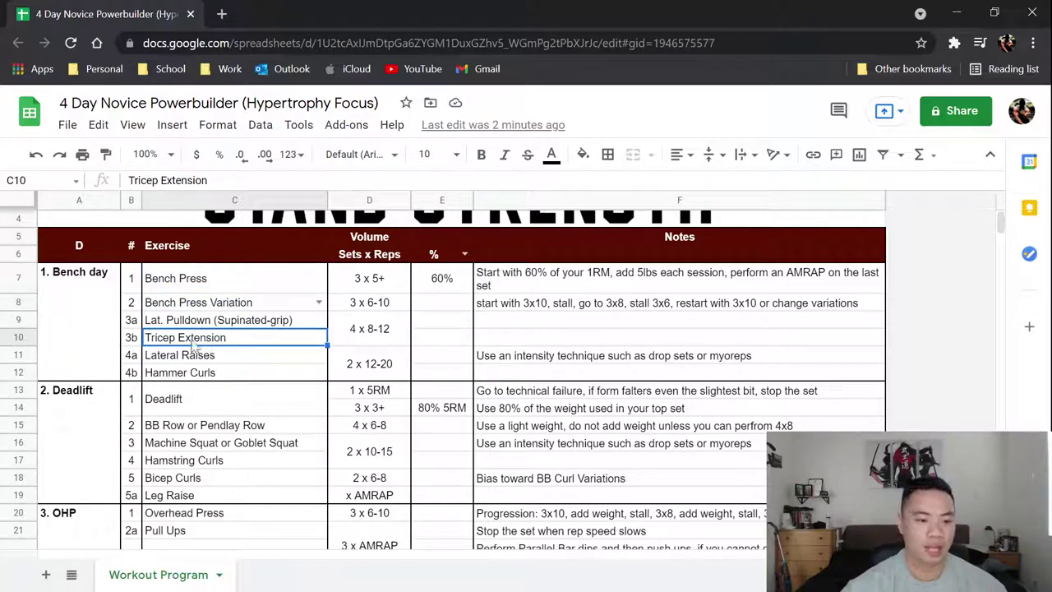
{"action": "left_click", "coordinate": [197, 371]}
{"action": "left_click", "coordinate": [209, 322]}
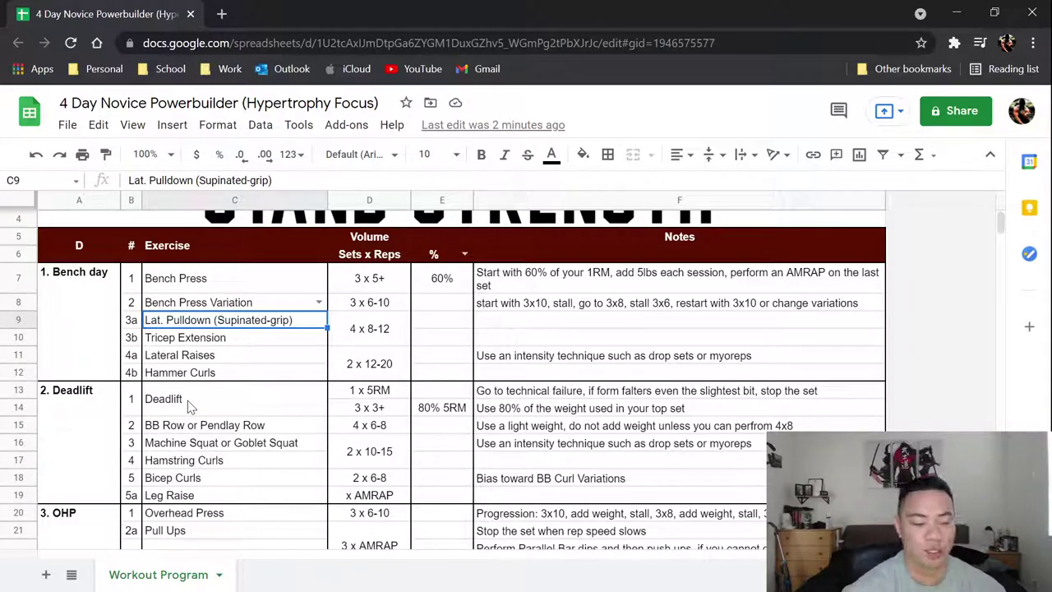
{"action": "left_click", "coordinate": [222, 444]}
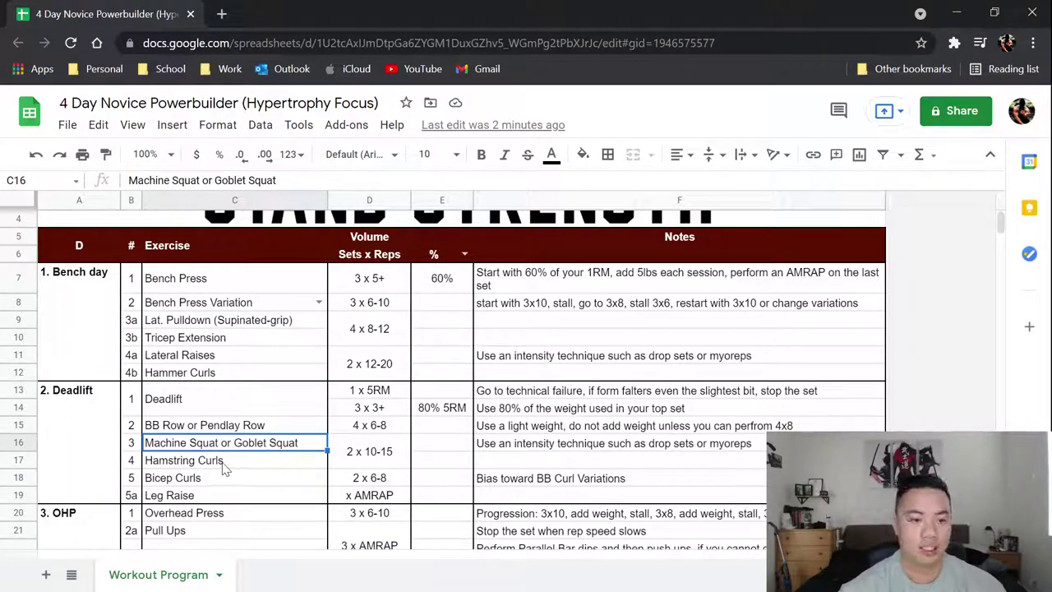
{"action": "left_click", "coordinate": [215, 465]}
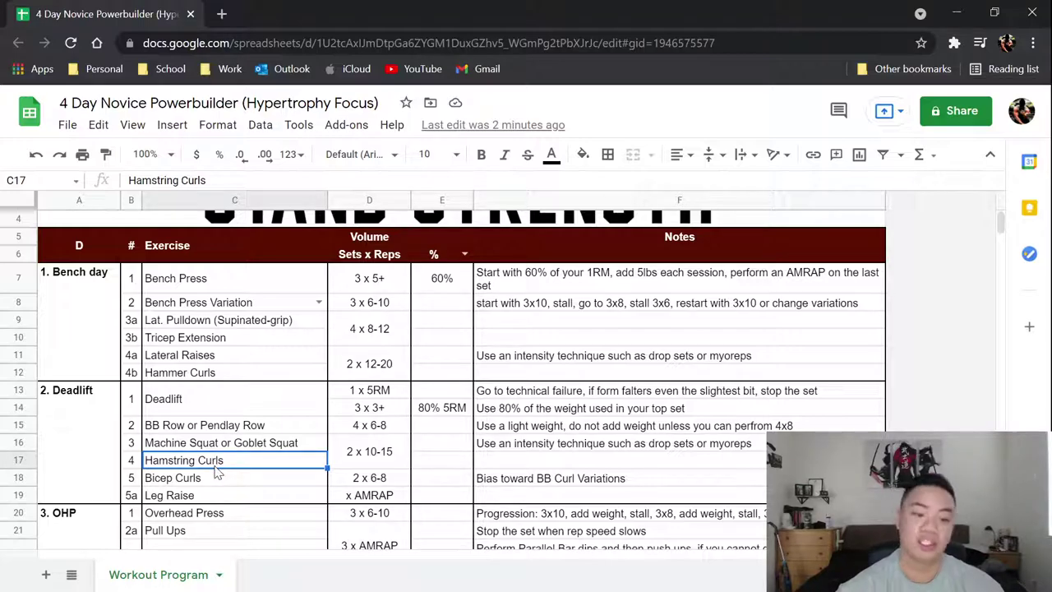
{"action": "left_click_drag", "start_coordinate": [182, 399], "coordinate": [243, 489]}
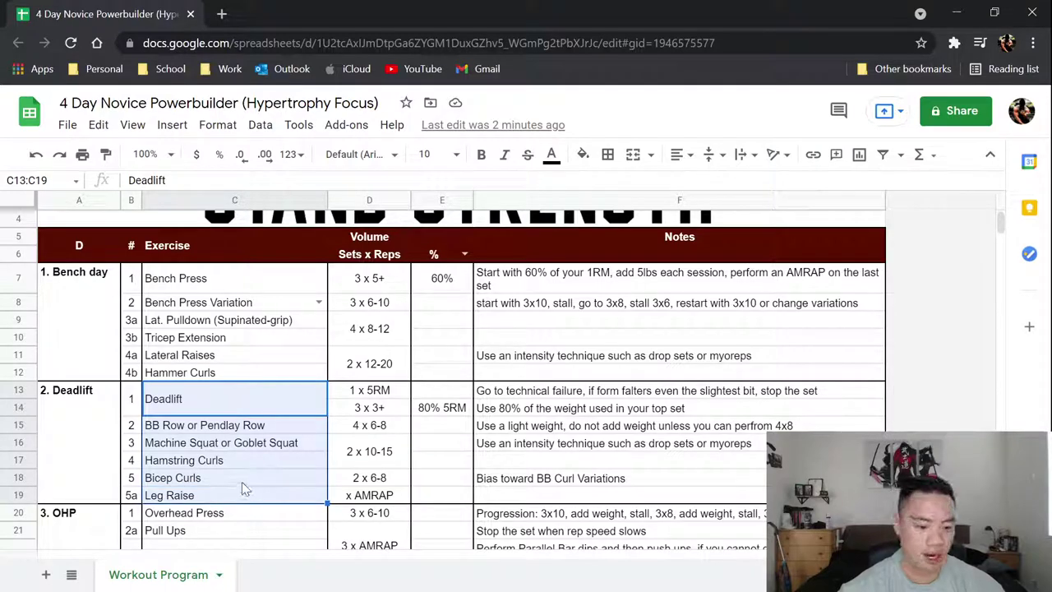
Step: Review the OHP day's main exercises, Overhead Press, Pull Ups and Dips/Push Ups, with their sets, reps and progression notes
{"action": "left_click", "coordinate": [237, 518]}
{"action": "scroll", "coordinate": [235, 521], "scroll_direction": "down", "scroll_amount": 5}
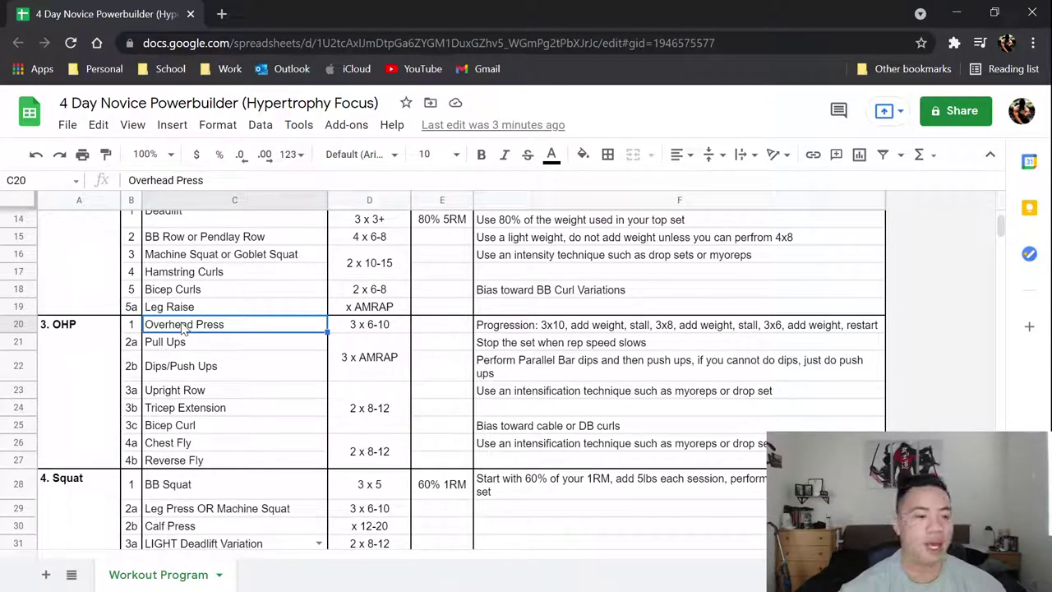
{"action": "left_click", "coordinate": [218, 374]}
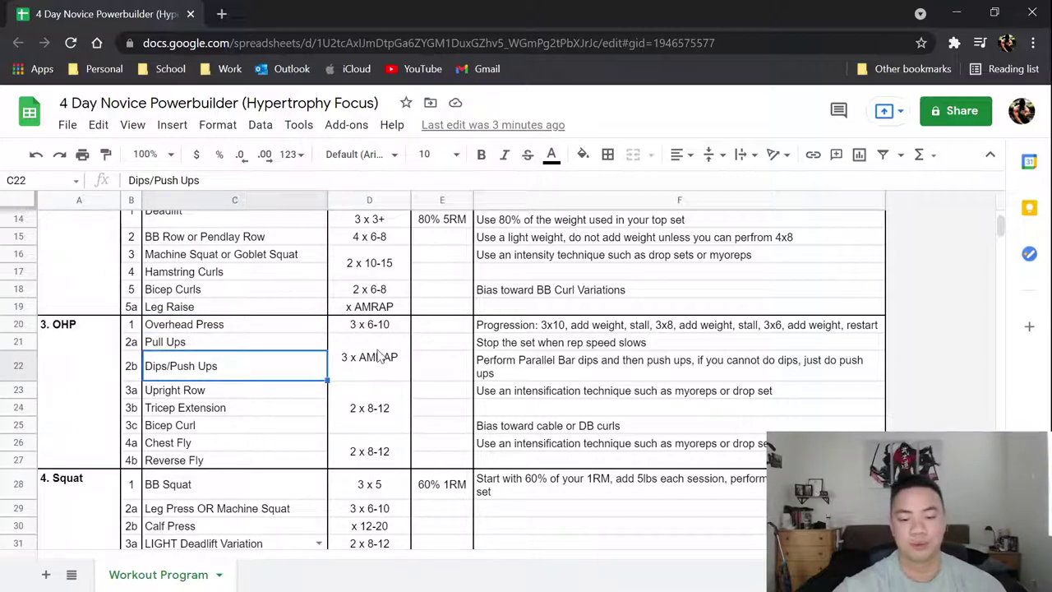
{"action": "left_click", "coordinate": [265, 331]}
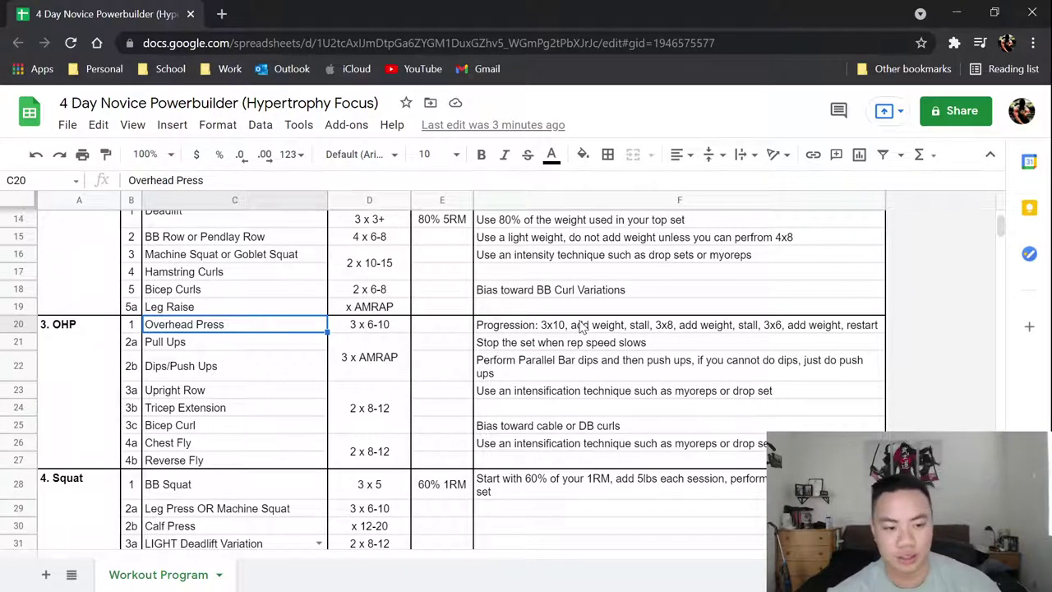
{"action": "left_click", "coordinate": [664, 329]}
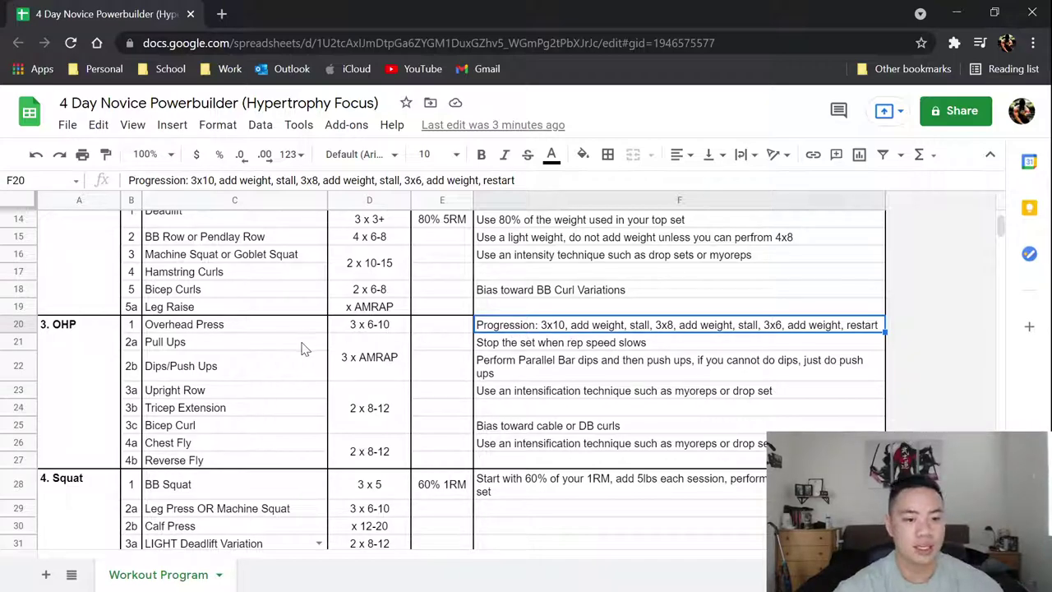
{"action": "left_click", "coordinate": [174, 348]}
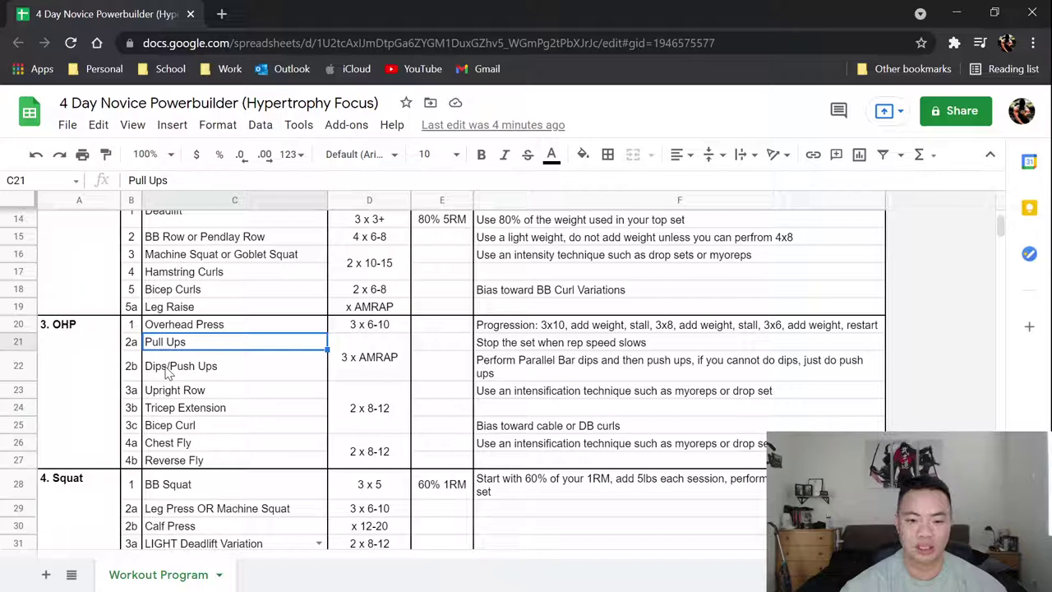
{"action": "left_click", "coordinate": [283, 376]}
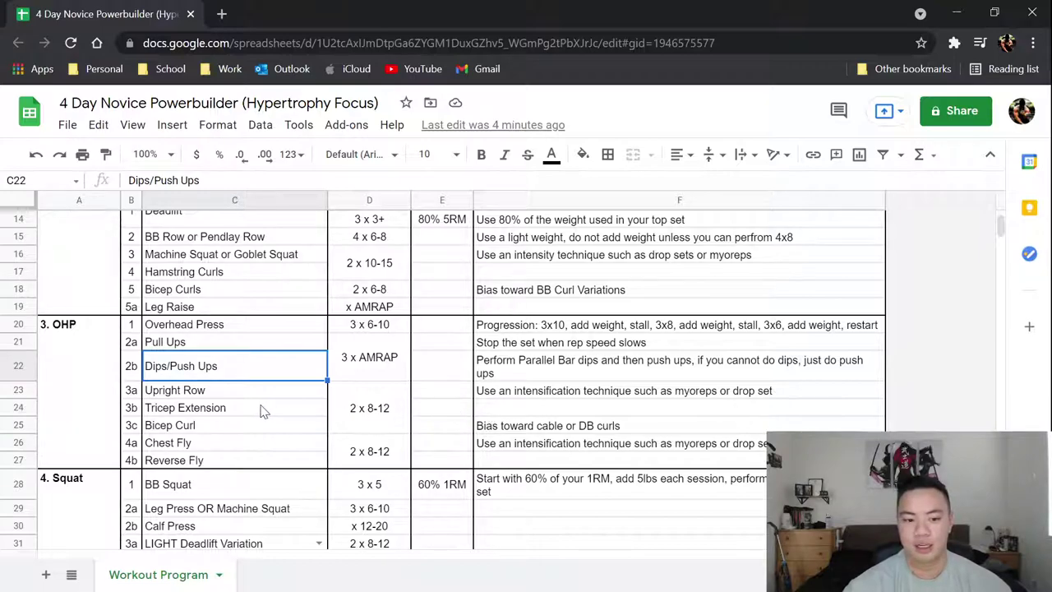
Step: Examine the OHP day's accessories from Upright Row to Reverse Fly and their notes, then look back over the Bench and Deadlift days
{"action": "left_click_drag", "start_coordinate": [176, 392], "coordinate": [206, 427]}
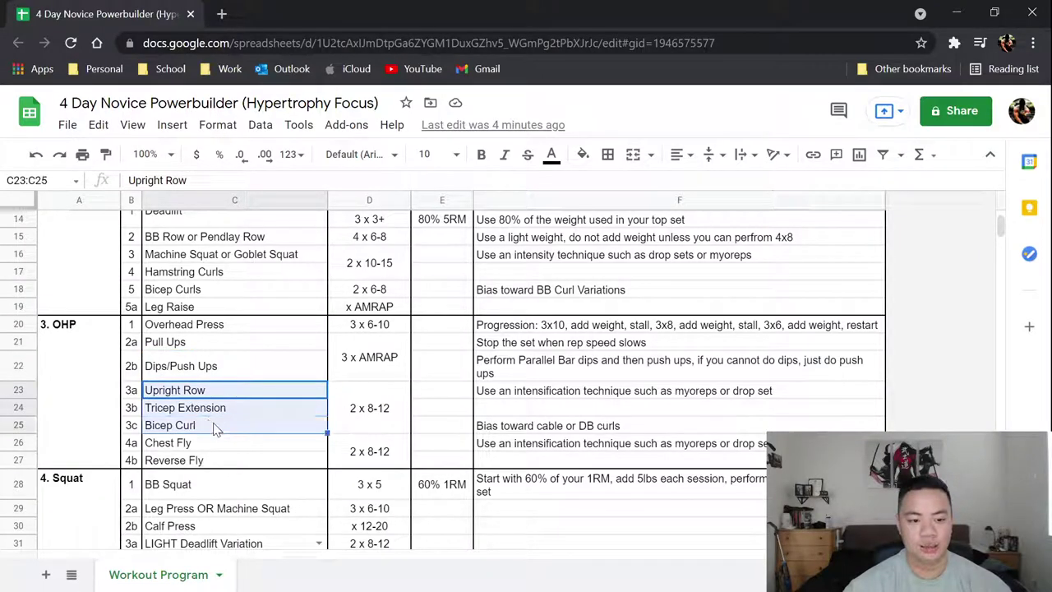
{"action": "left_click_drag", "start_coordinate": [532, 427], "coordinate": [274, 411]}
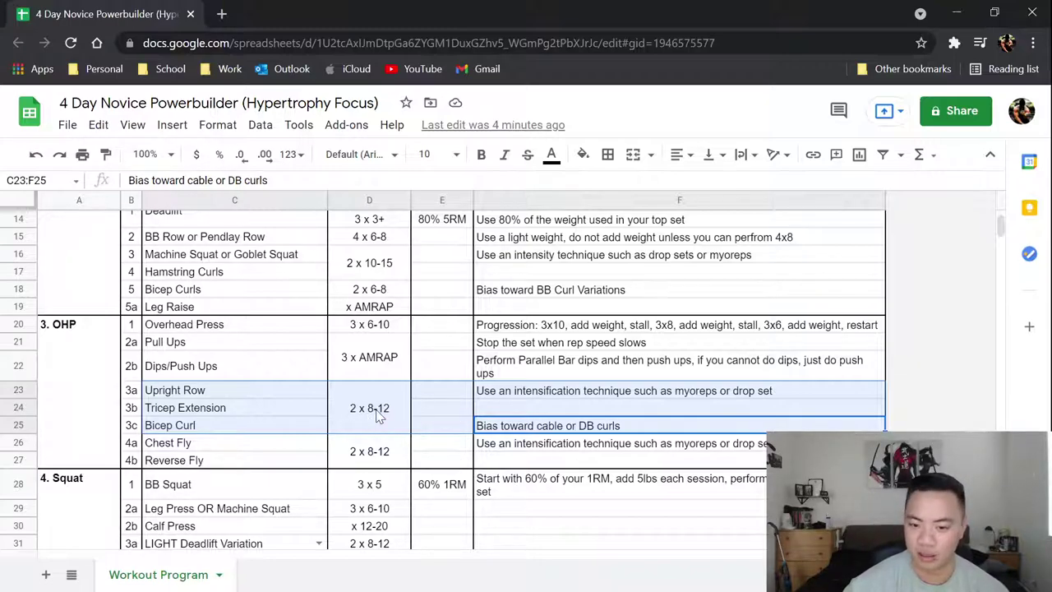
{"action": "left_click", "coordinate": [574, 396]}
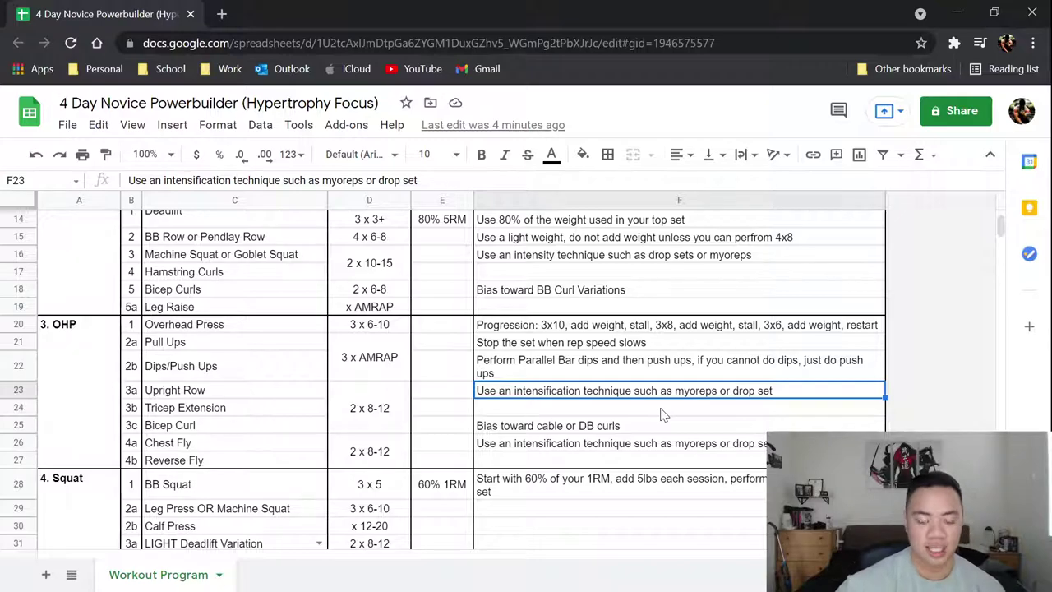
{"action": "scroll", "coordinate": [417, 414], "scroll_direction": "down", "scroll_amount": 1}
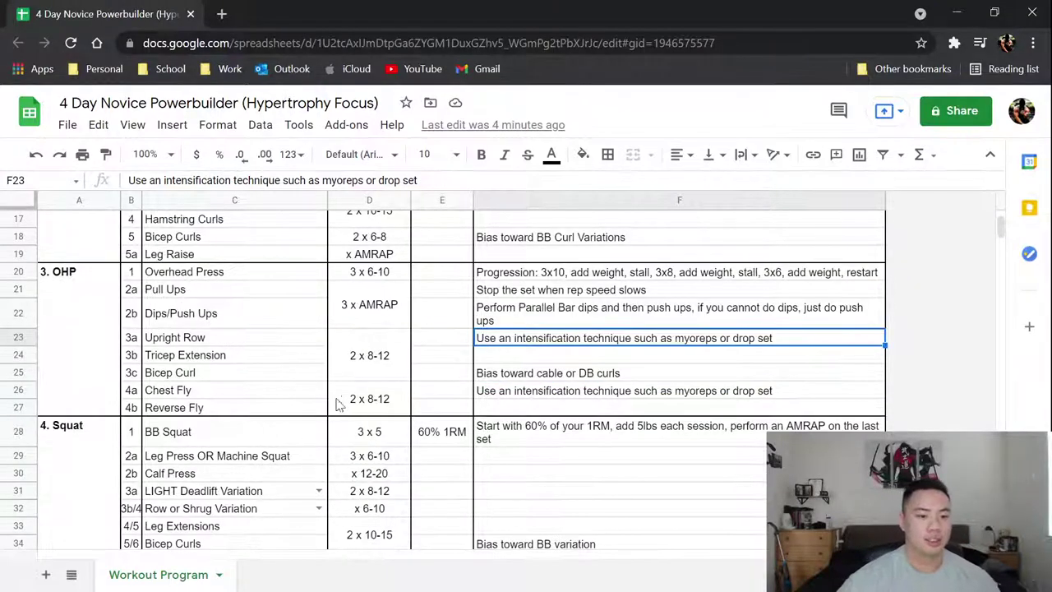
{"action": "left_click_drag", "start_coordinate": [154, 391], "coordinate": [210, 409]}
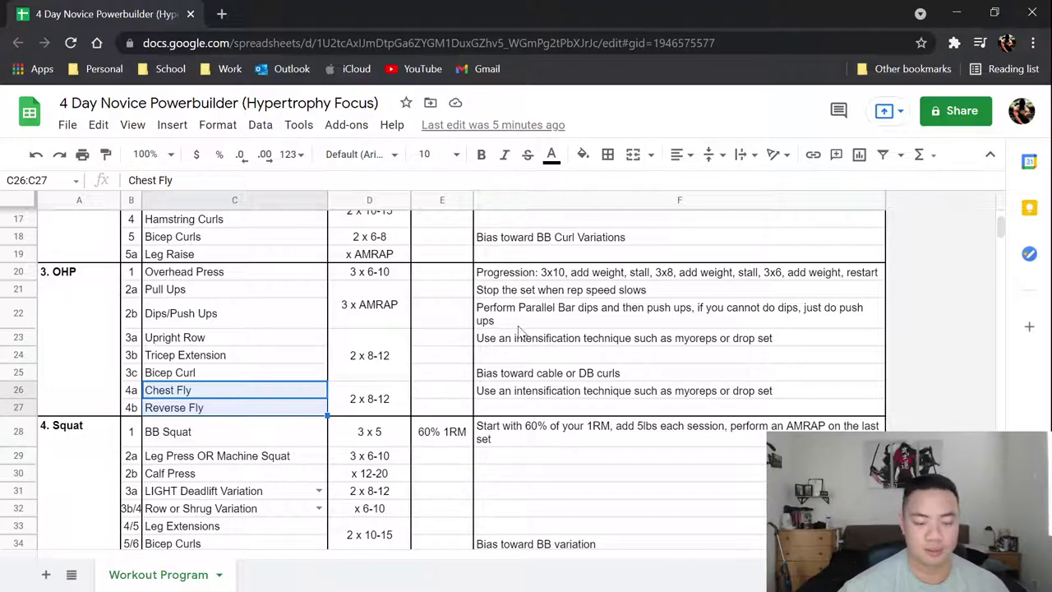
{"action": "scroll", "coordinate": [514, 329], "scroll_direction": "up", "scroll_amount": 5}
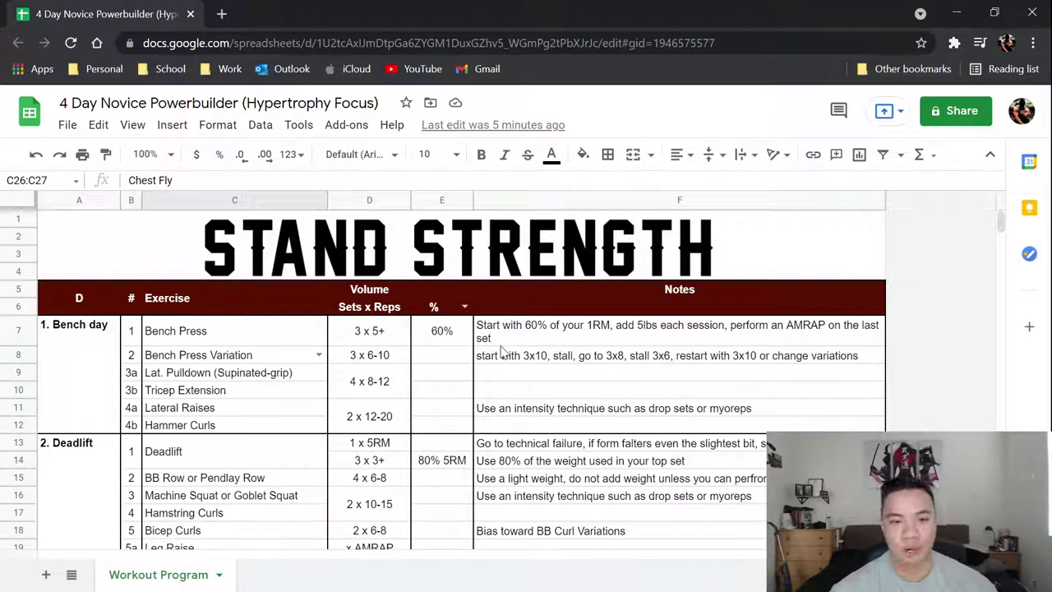
{"action": "scroll", "coordinate": [534, 396], "scroll_direction": "down", "scroll_amount": 3}
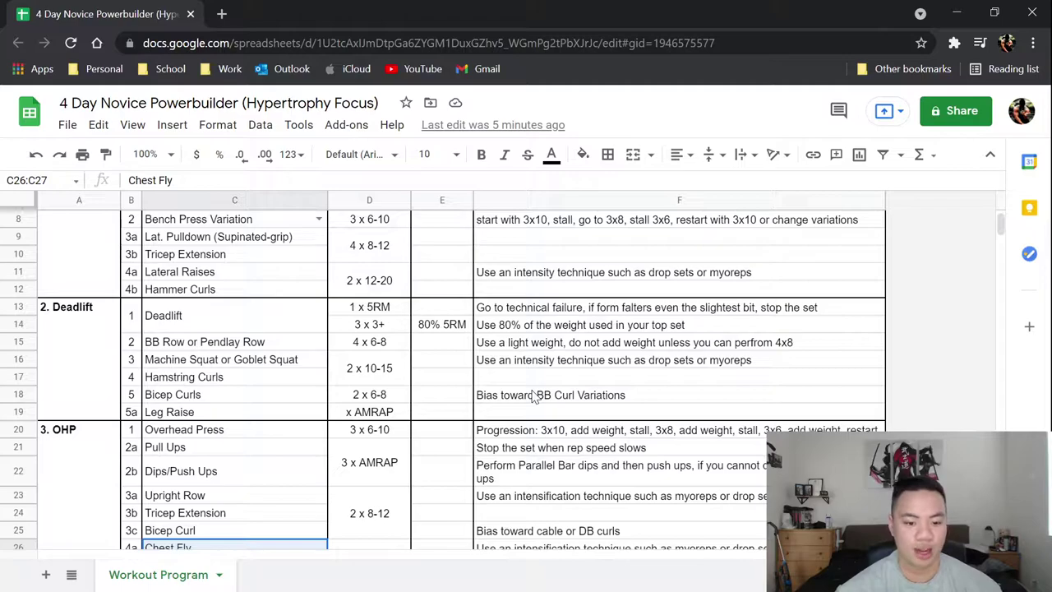
{"action": "scroll", "coordinate": [535, 396], "scroll_direction": "down", "scroll_amount": 5}
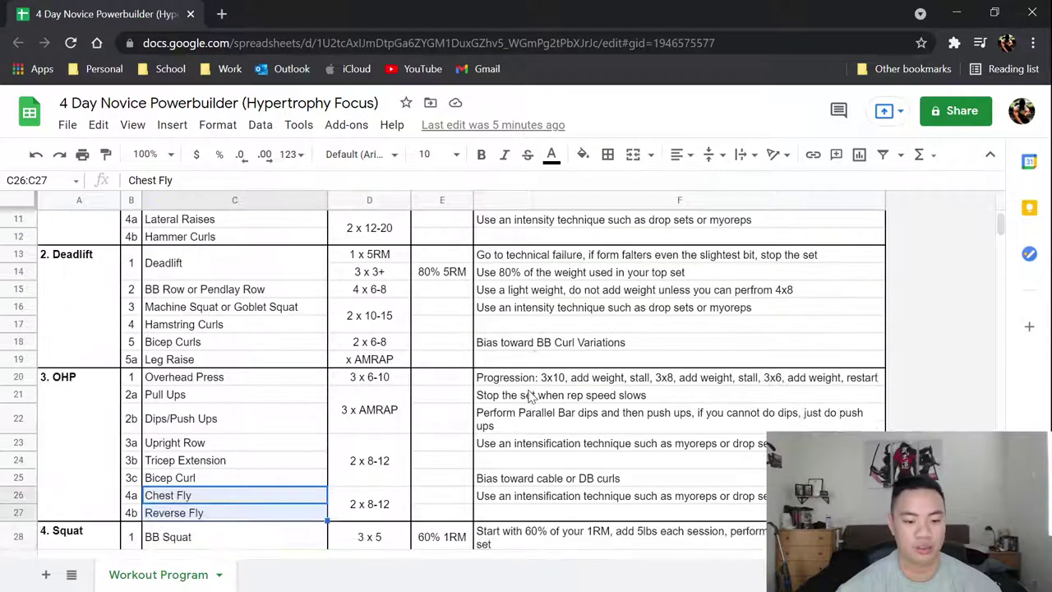
Step: Compare the BB Squat volume on the Squat day with the earlier days and change it to "3 x 5+"
{"action": "left_click", "coordinate": [279, 401]}
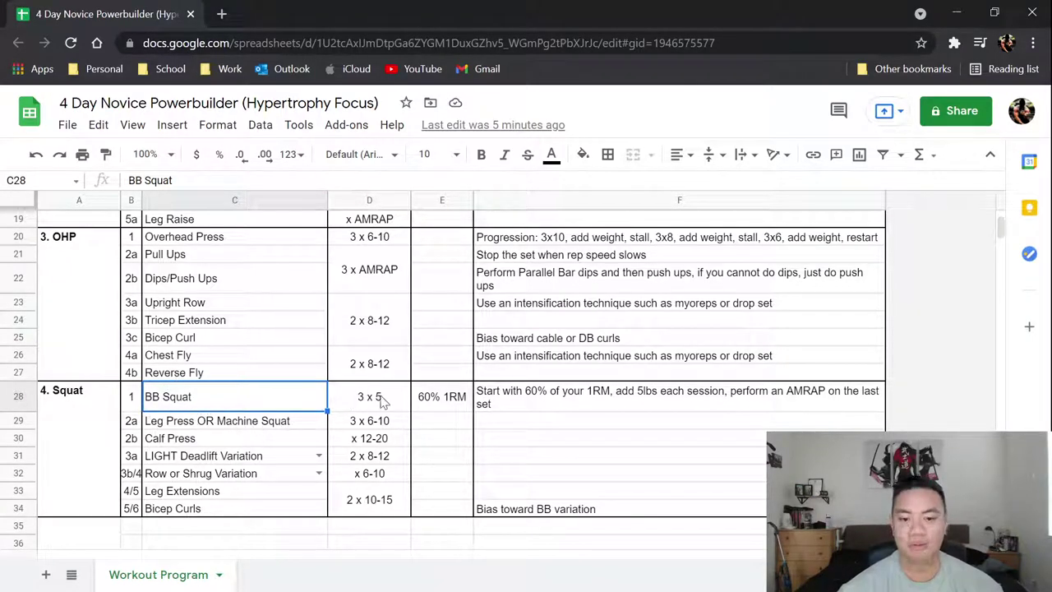
{"action": "scroll", "coordinate": [374, 393], "scroll_direction": "up", "scroll_amount": 8}
{"action": "scroll", "coordinate": [368, 382], "scroll_direction": "down", "scroll_amount": 8}
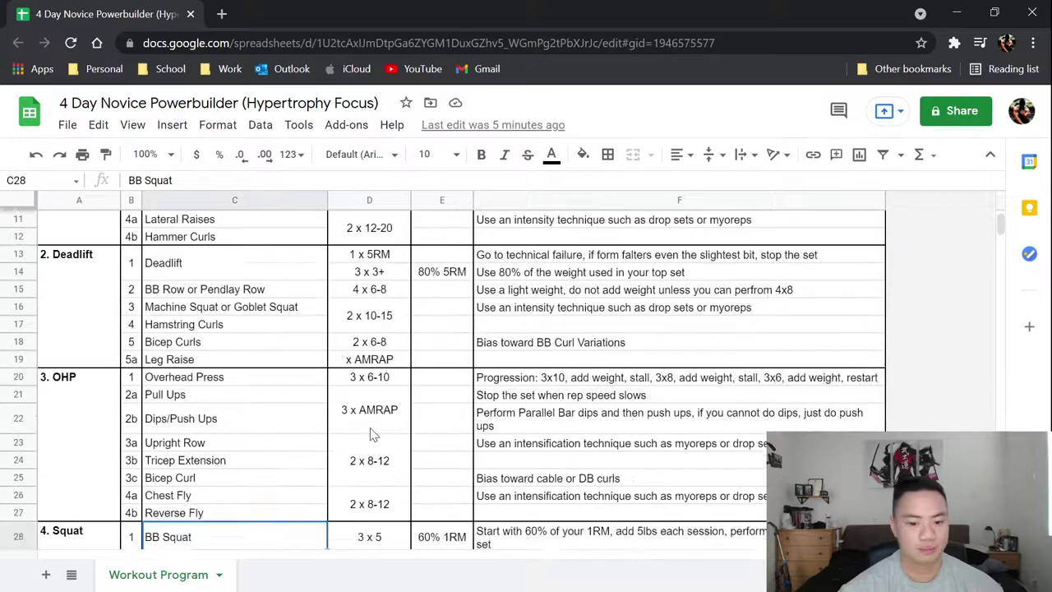
{"action": "double_click", "coordinate": [392, 403]}
{"action": "type", "text": "+"}
{"action": "key", "text": "Return"}
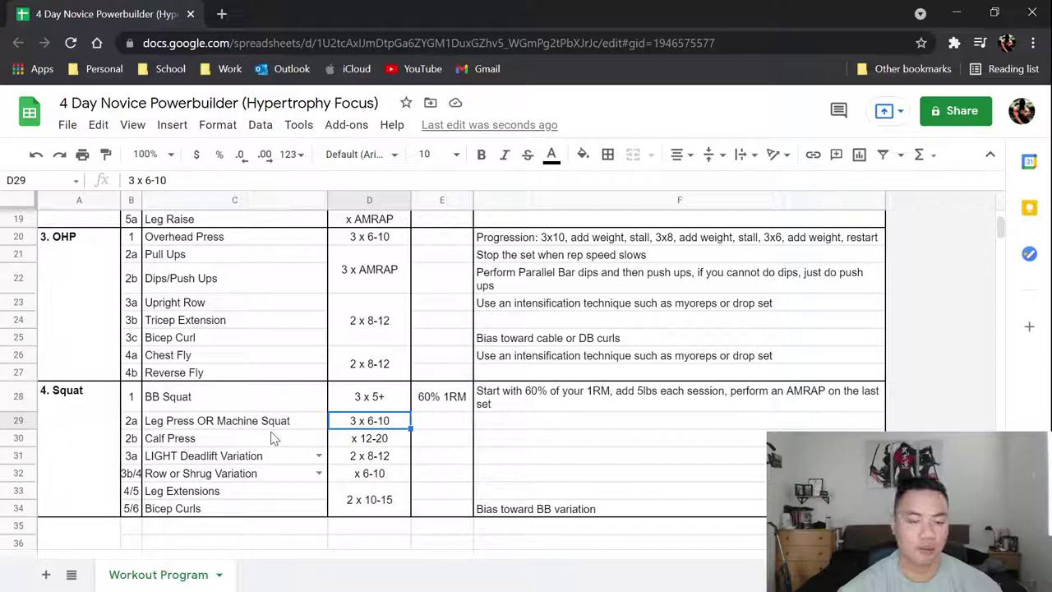
Step: Review the Squat day's Calf Press and the exercise choices offered for the LIGHT Deadlift Variation and the Row or Shrug Variation
{"action": "left_click", "coordinate": [246, 440]}
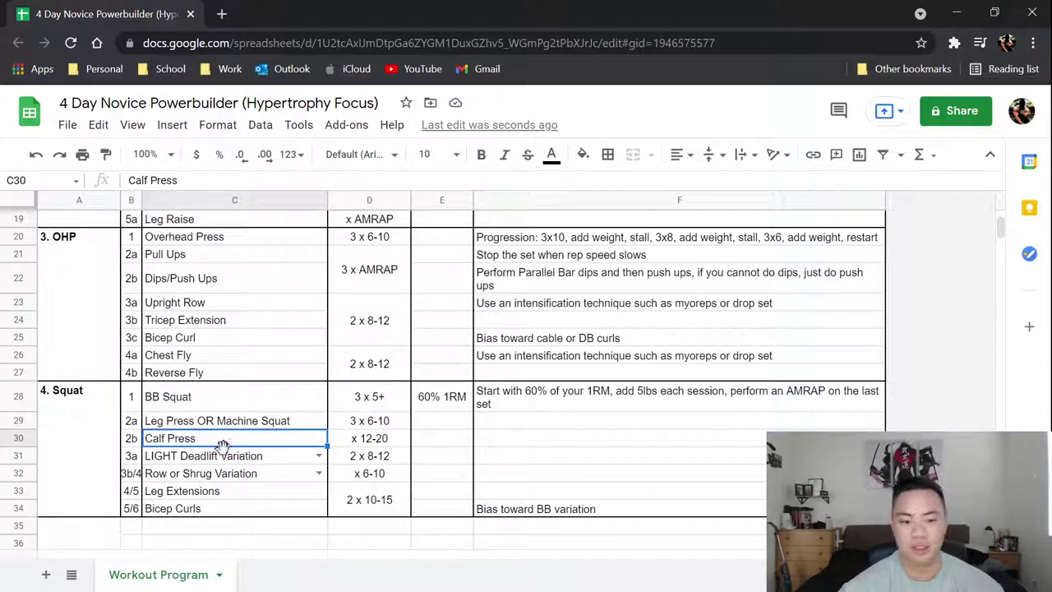
{"action": "left_click", "coordinate": [205, 458]}
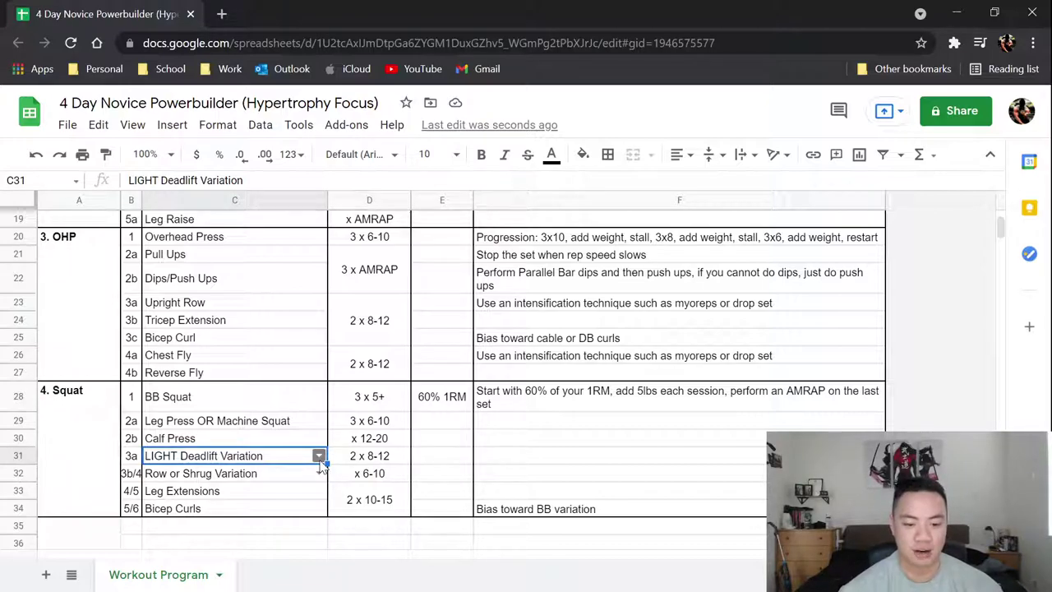
{"action": "left_click", "coordinate": [319, 457]}
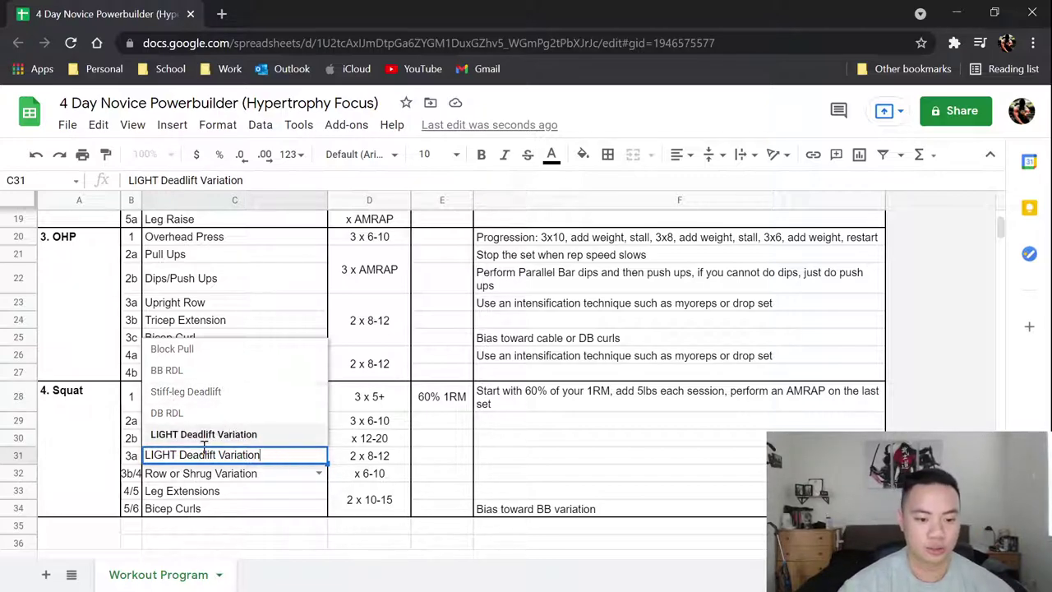
{"action": "left_click", "coordinate": [277, 478]}
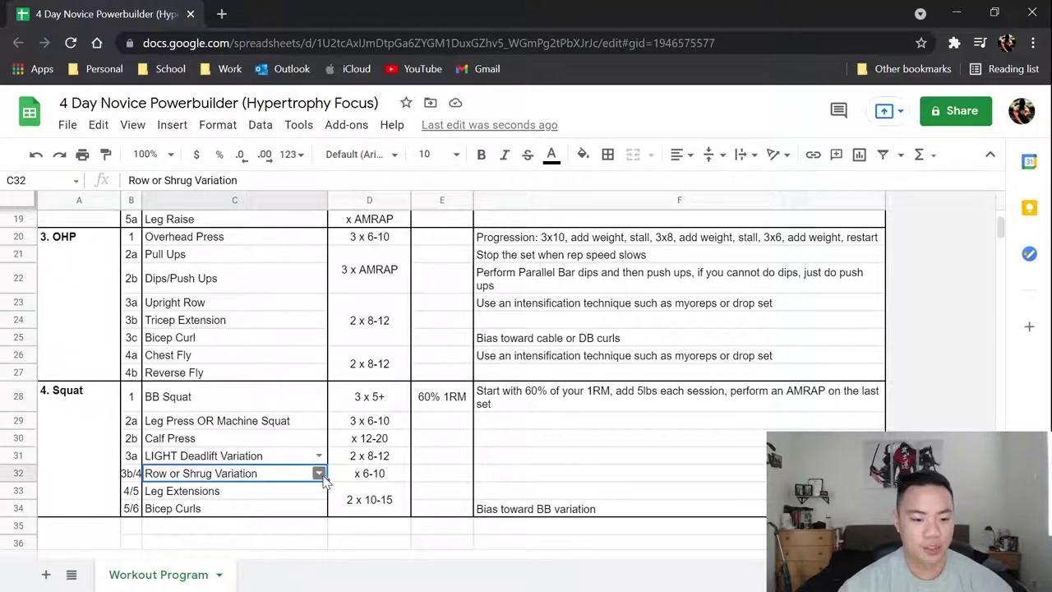
{"action": "left_click", "coordinate": [320, 474]}
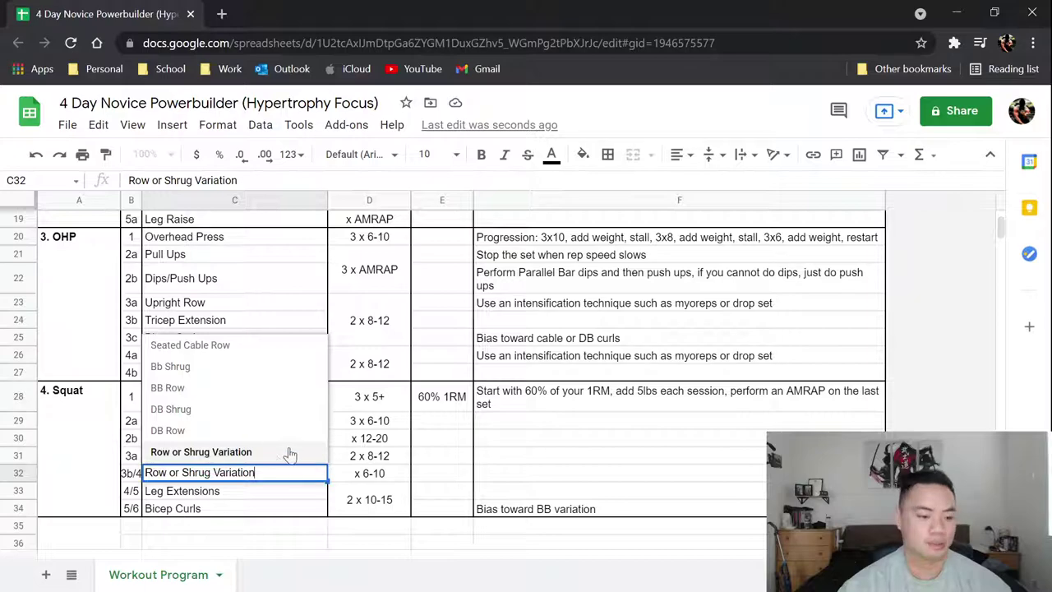
{"action": "left_click", "coordinate": [278, 496]}
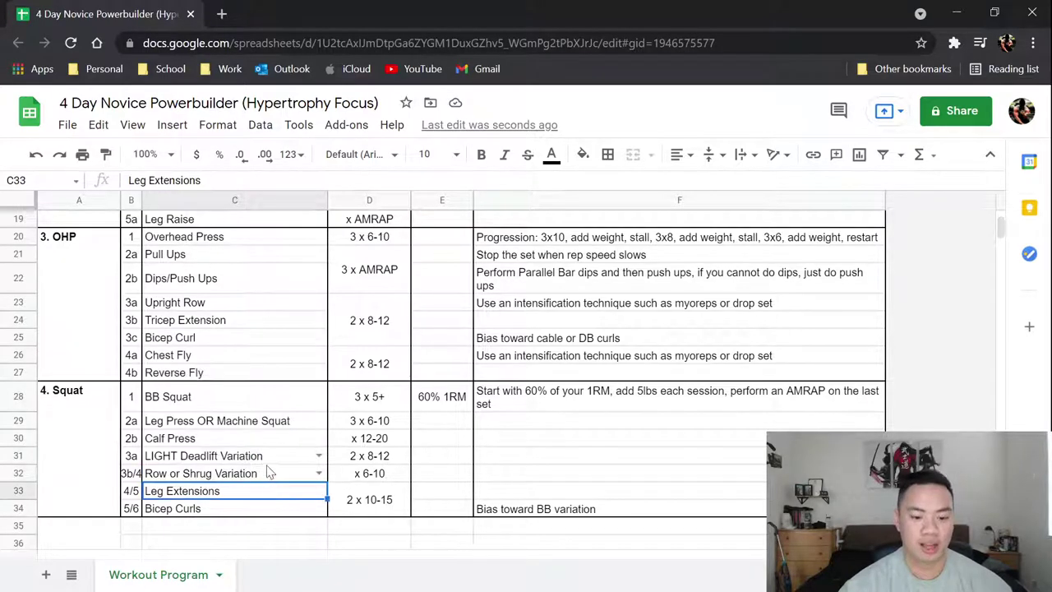
Step: Compare the LIGHT Deadlift Variation choices with the Row or Shrug Variation choices to see which exercises pair well
{"action": "left_click", "coordinate": [271, 460]}
{"action": "left_click", "coordinate": [319, 456]}
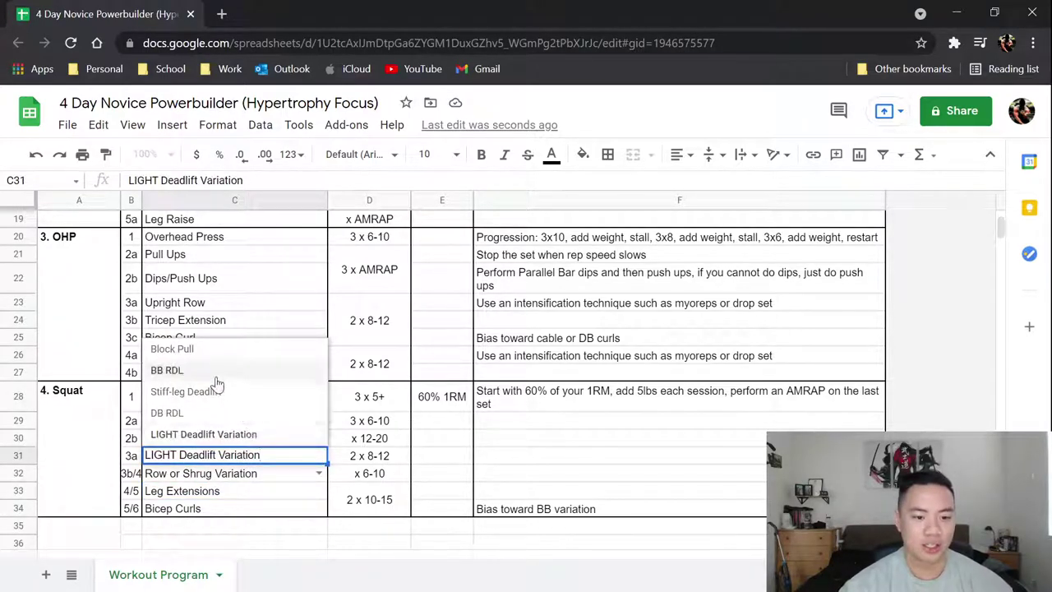
{"action": "left_click", "coordinate": [319, 474]}
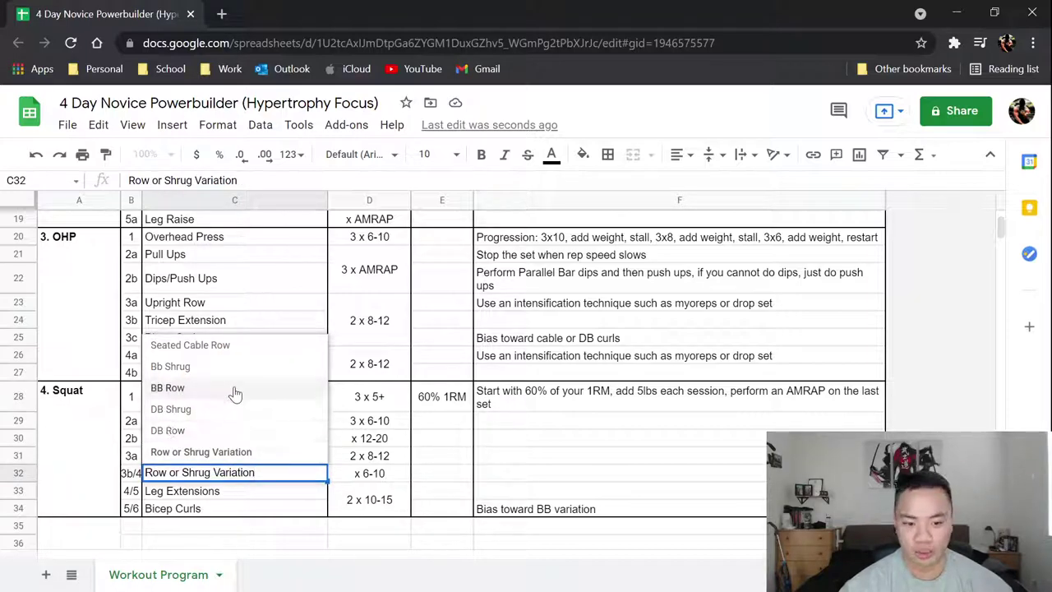
{"action": "key", "text": "Tab"}
{"action": "left_click", "coordinate": [319, 456]}
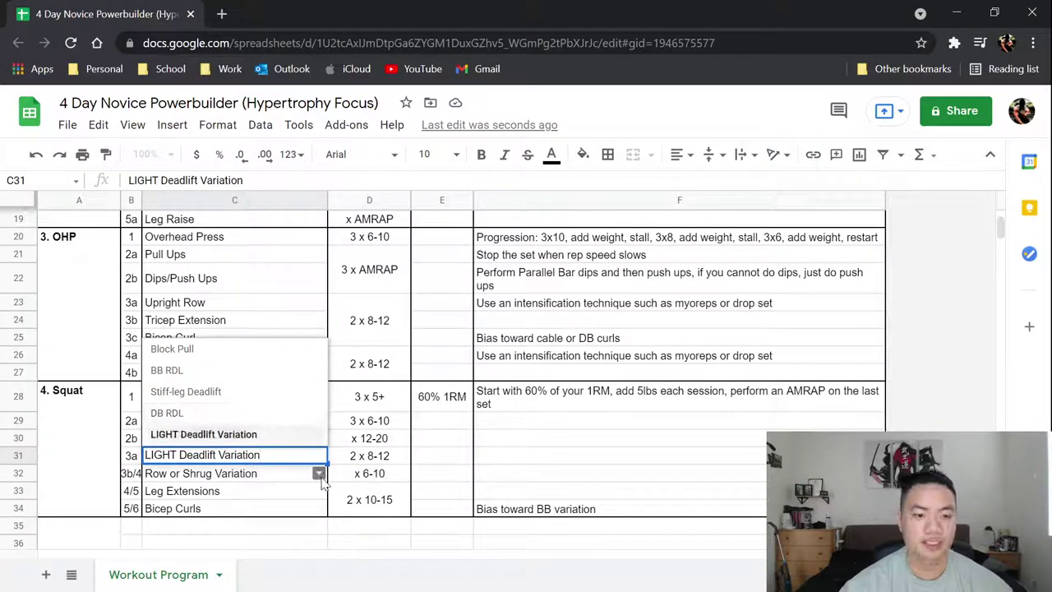
{"action": "left_click", "coordinate": [319, 474]}
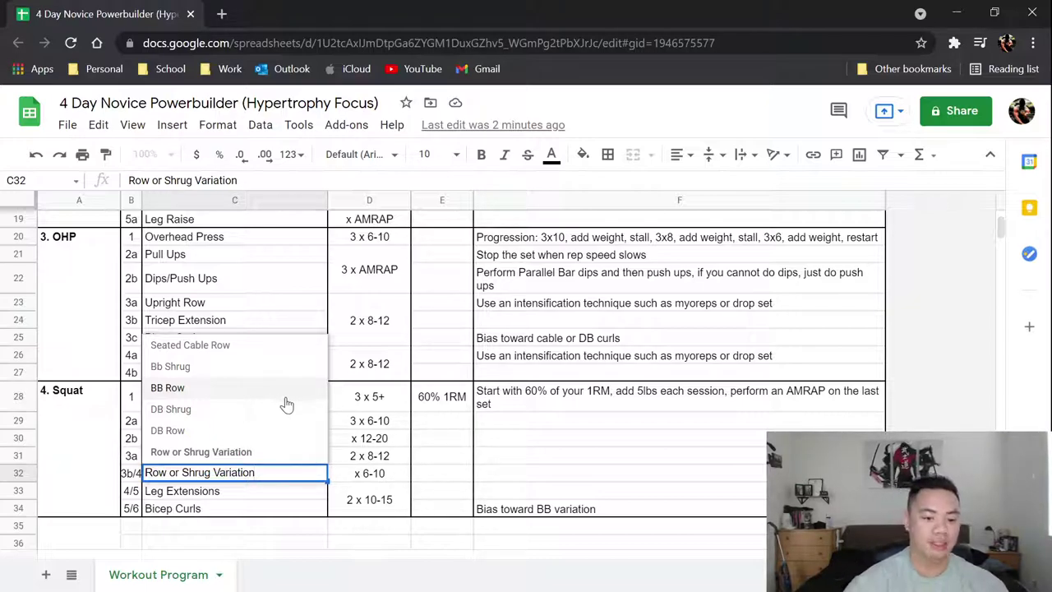
{"action": "left_click", "coordinate": [419, 474]}
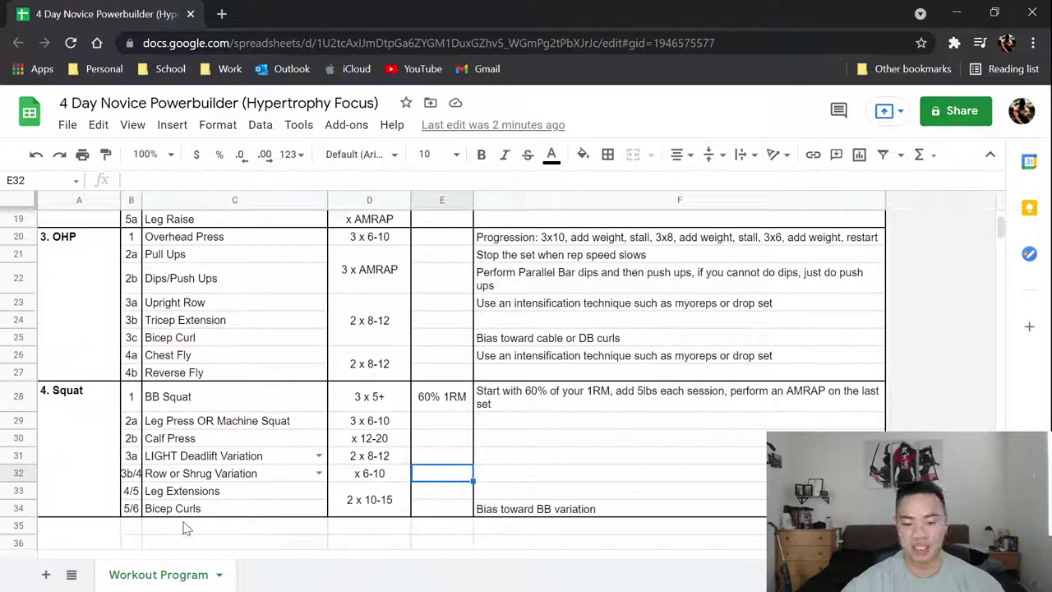
Step: Check the Squat day's Leg Extensions and Bicep Curls with their volume and note, then look over all four training days again
{"action": "left_click", "coordinate": [187, 496]}
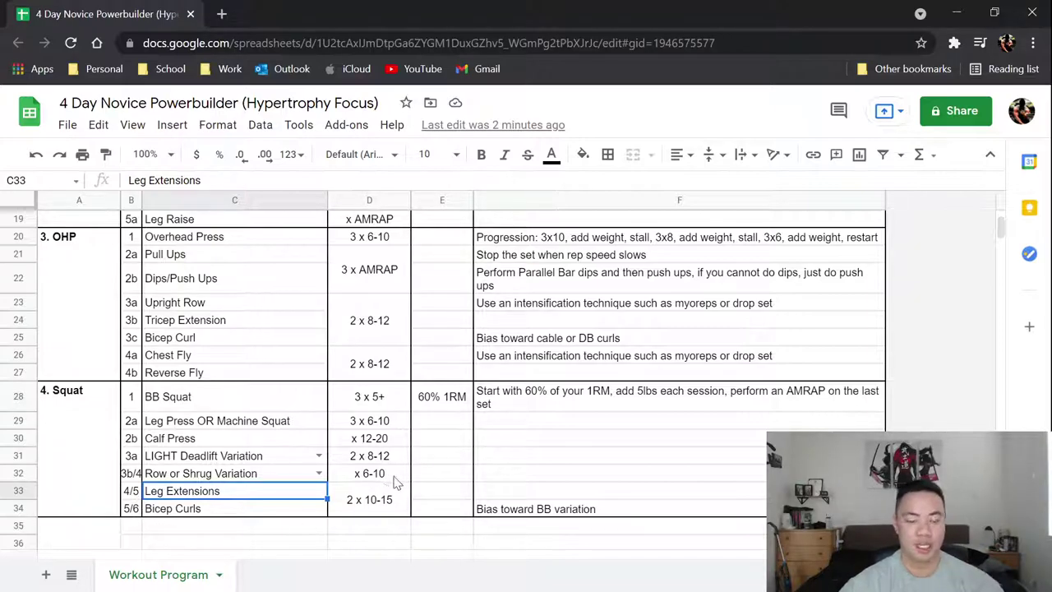
{"action": "left_click", "coordinate": [560, 515]}
{"action": "scroll", "coordinate": [239, 399], "scroll_direction": "up", "scroll_amount": 5}
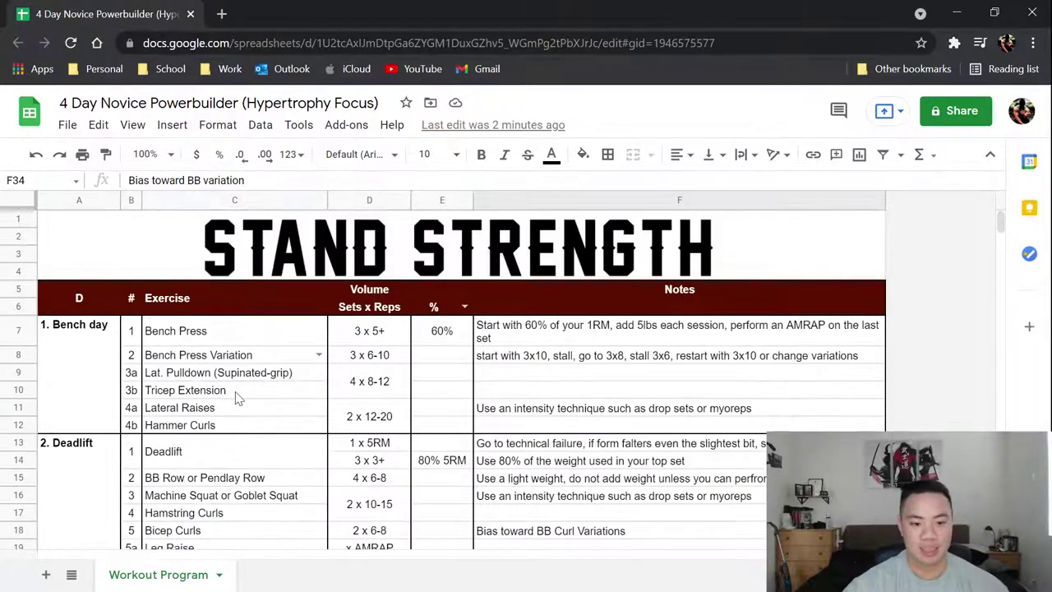
{"action": "scroll", "coordinate": [510, 441], "scroll_direction": "down", "scroll_amount": 3}
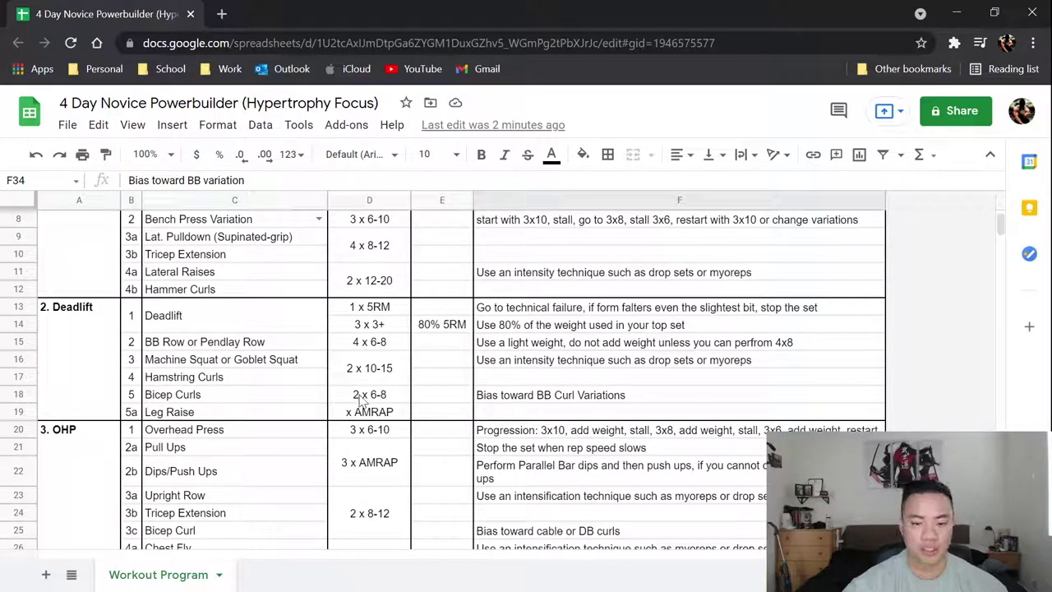
{"action": "scroll", "coordinate": [419, 437], "scroll_direction": "down", "scroll_amount": 5}
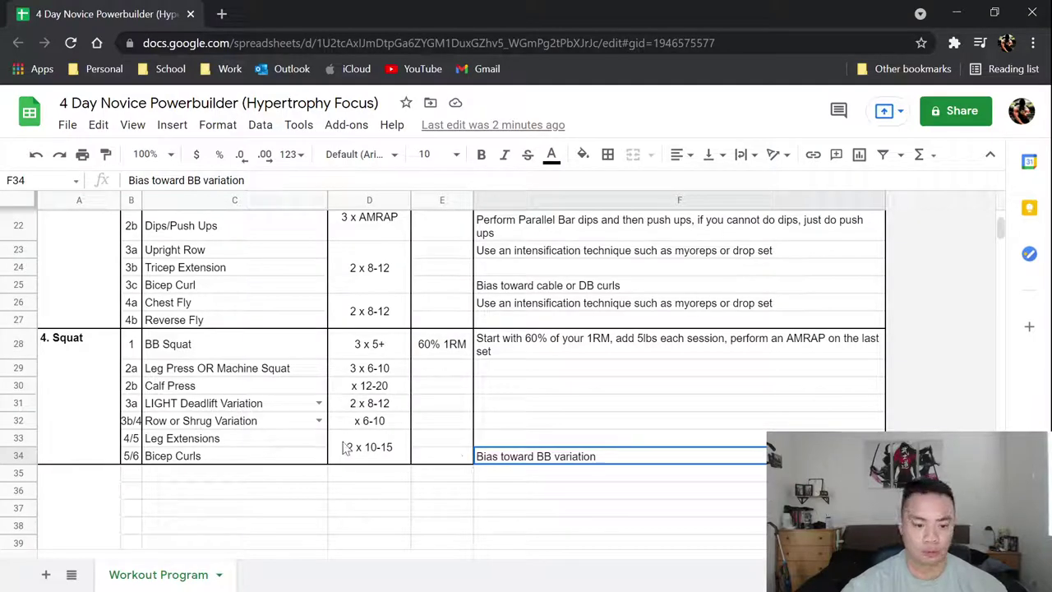
{"action": "left_click", "coordinate": [272, 444]}
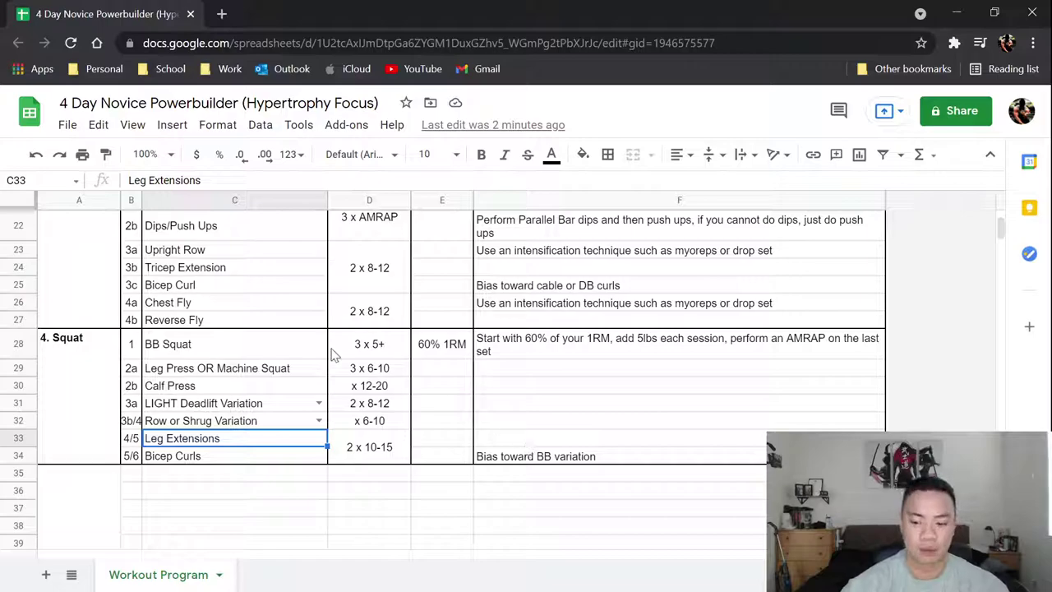
{"action": "scroll", "coordinate": [331, 423], "scroll_direction": "up", "scroll_amount": 8}
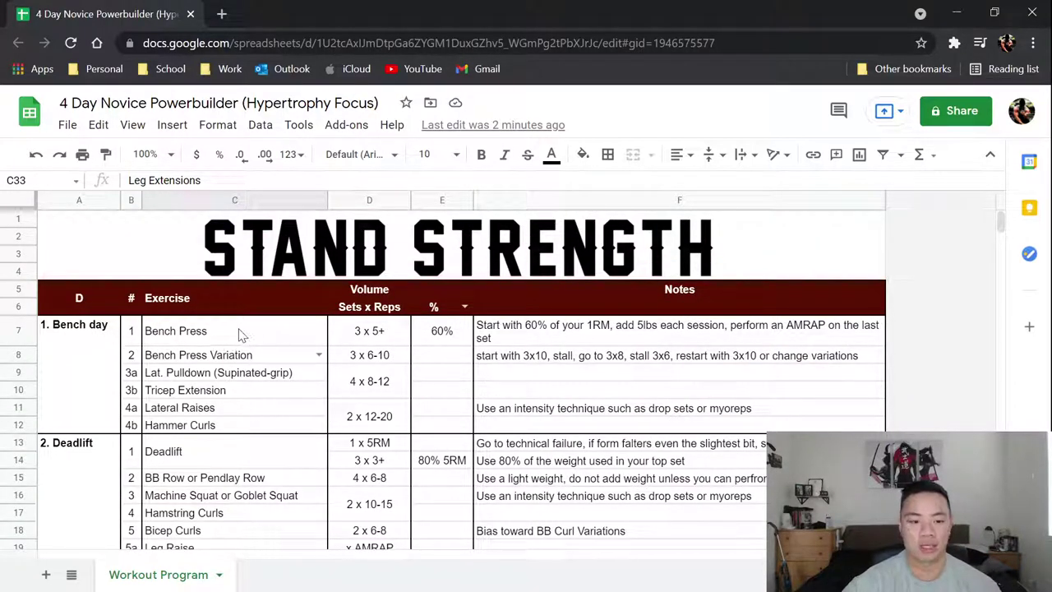
{"action": "scroll", "coordinate": [240, 333], "scroll_direction": "down", "scroll_amount": 5}
{"action": "scroll", "coordinate": [237, 333], "scroll_direction": "down", "scroll_amount": 3}
{"action": "scroll", "coordinate": [237, 334], "scroll_direction": "up", "scroll_amount": 10}
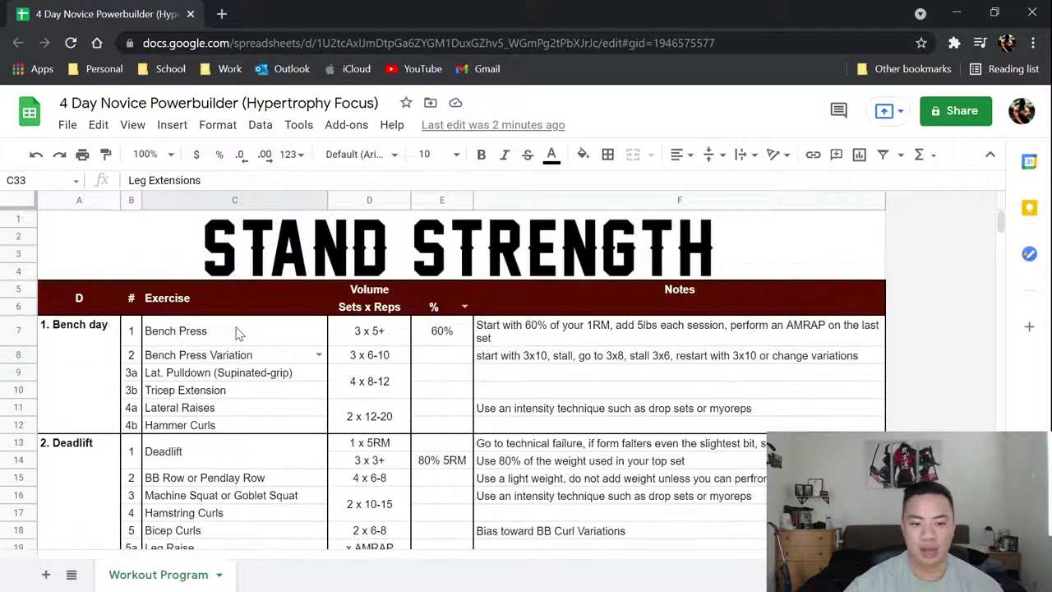